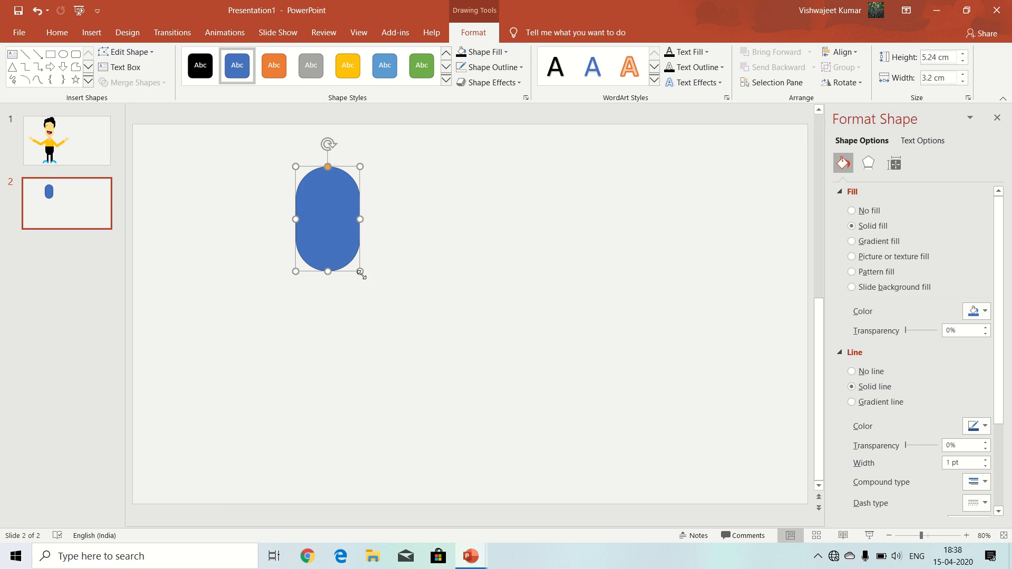
Enlarge the rounded head shape to about 6.38 cm high by 4.08 cm wide, fill it light yellow, and remove its outline.
left_click_drag(365, 274, 376, 294)
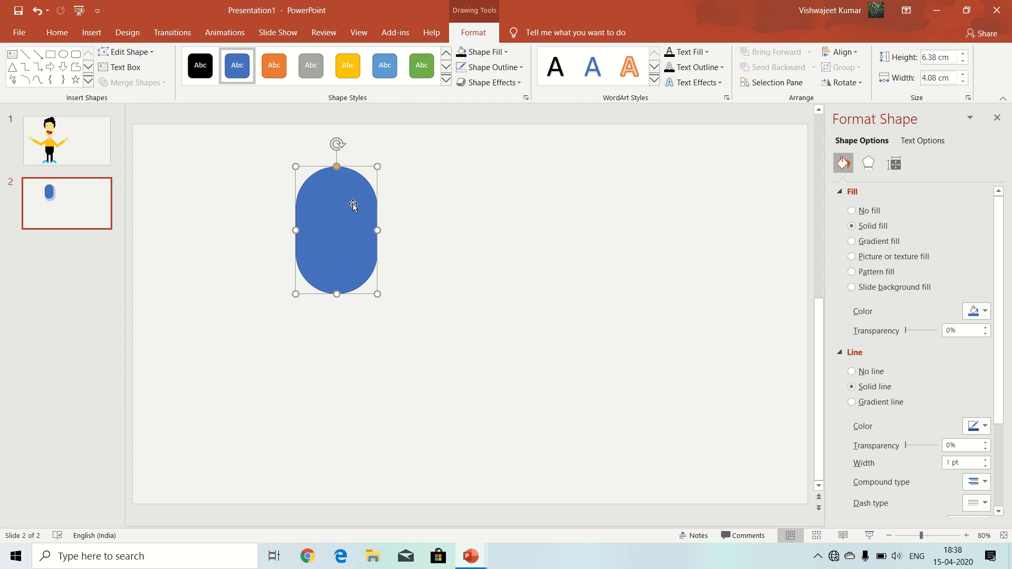
left_click(476, 55)
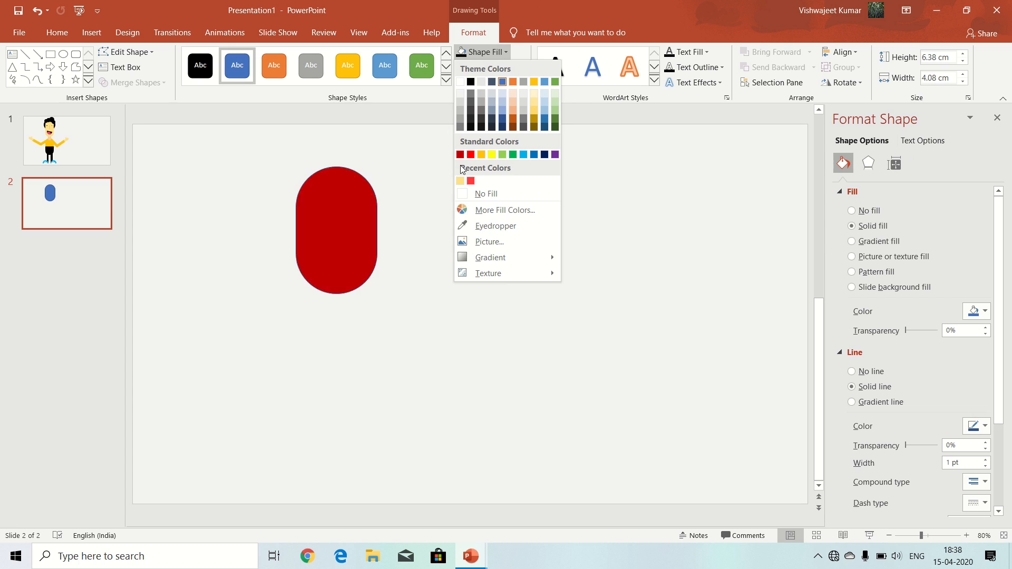
left_click(460, 181)
left_click(481, 70)
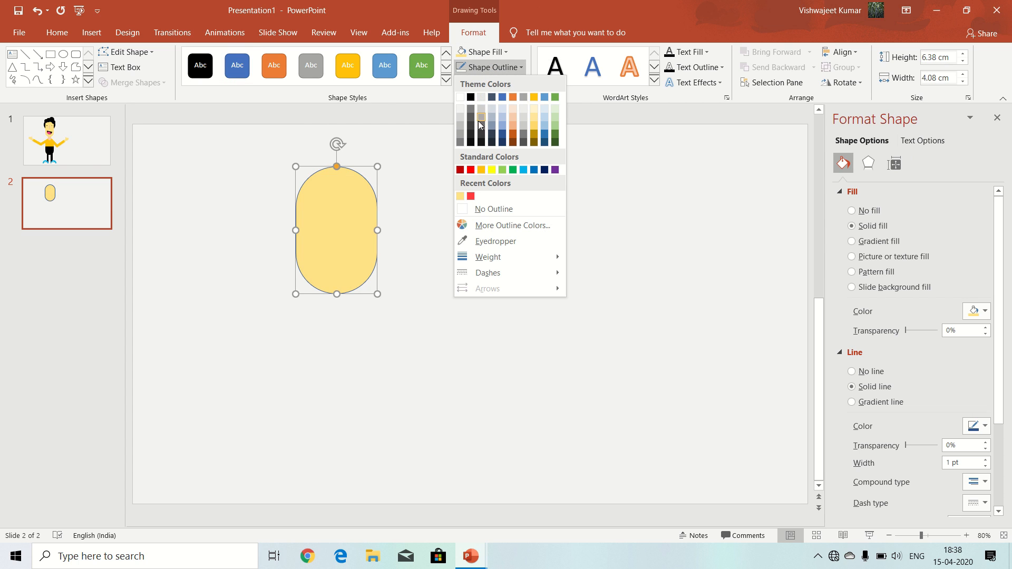
left_click(472, 209)
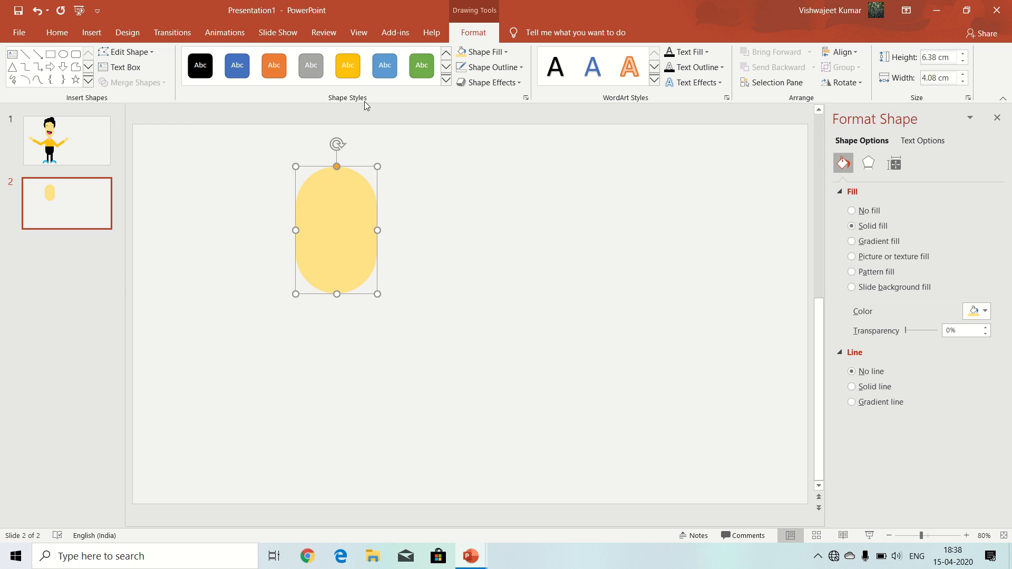
Draw an oval about 5.13 cm high by 4.9 cm wide, place it over the top of the head, and send it to back.
left_click(63, 54)
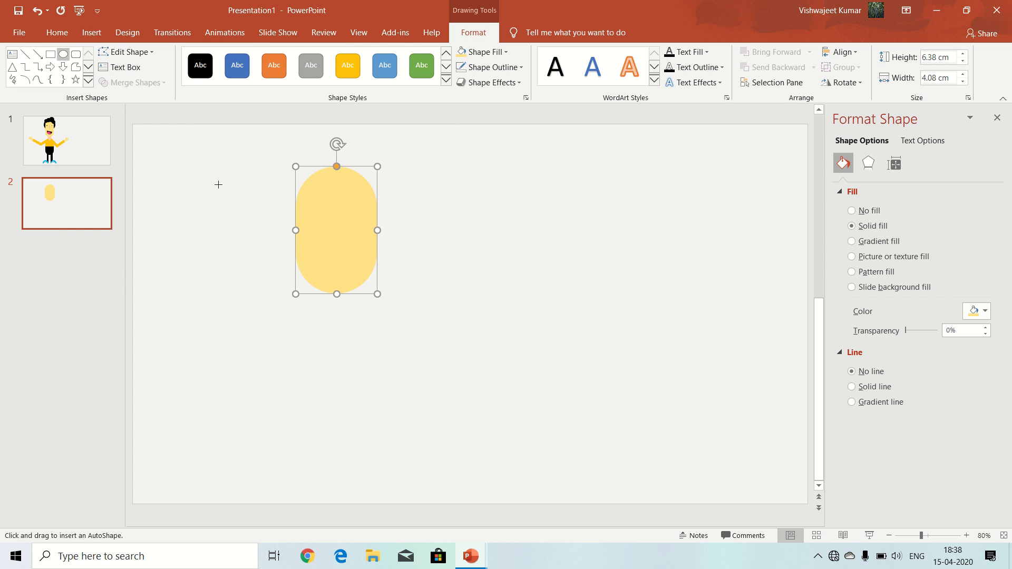
left_click_drag(187, 143, 287, 249)
left_click_drag(255, 199, 346, 197)
right_click(346, 197)
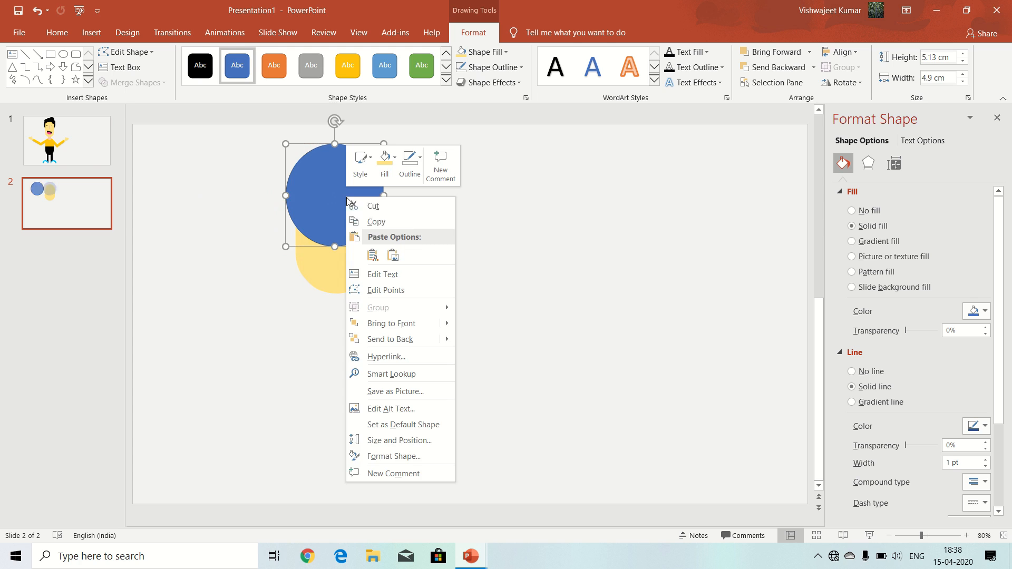
left_click(381, 340)
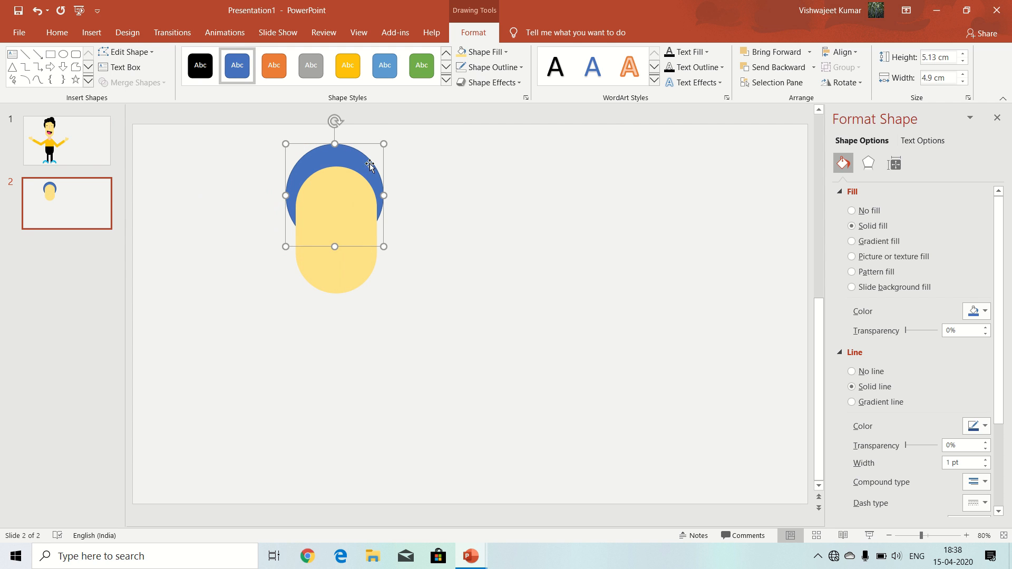
Fill the oval behind the head with black and adjust its position to form the back hair.
left_click(478, 52)
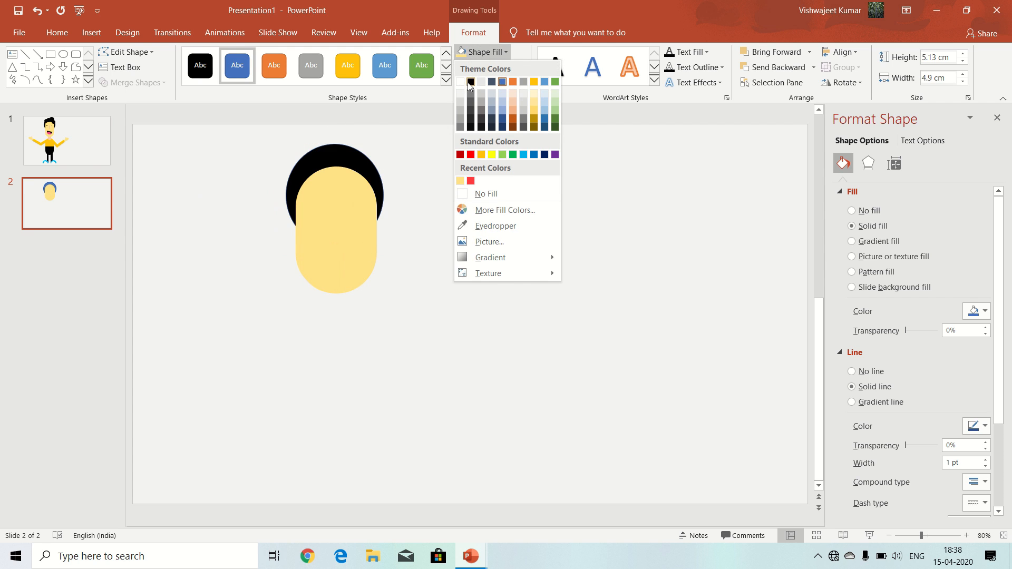
left_click(475, 76)
left_click_drag(351, 160, 381, 152)
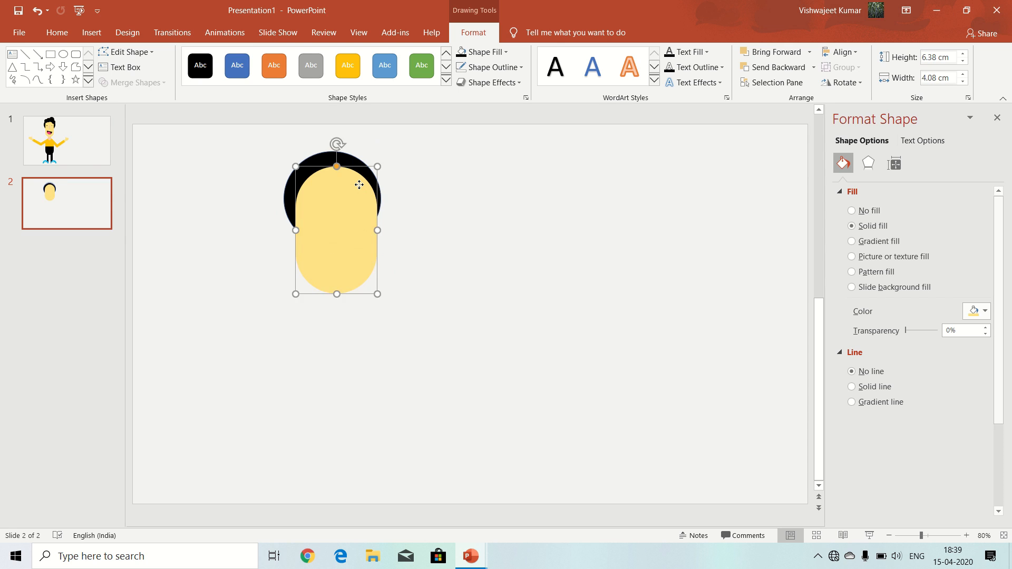
Add four smaller black circle copies across the top of the head as hair, from about 1.8 to 3 cm wide.
left_click_drag(358, 184, 446, 228)
key("ctrl+c")
key("ctrl+v")
left_click_drag(417, 198, 320, 186)
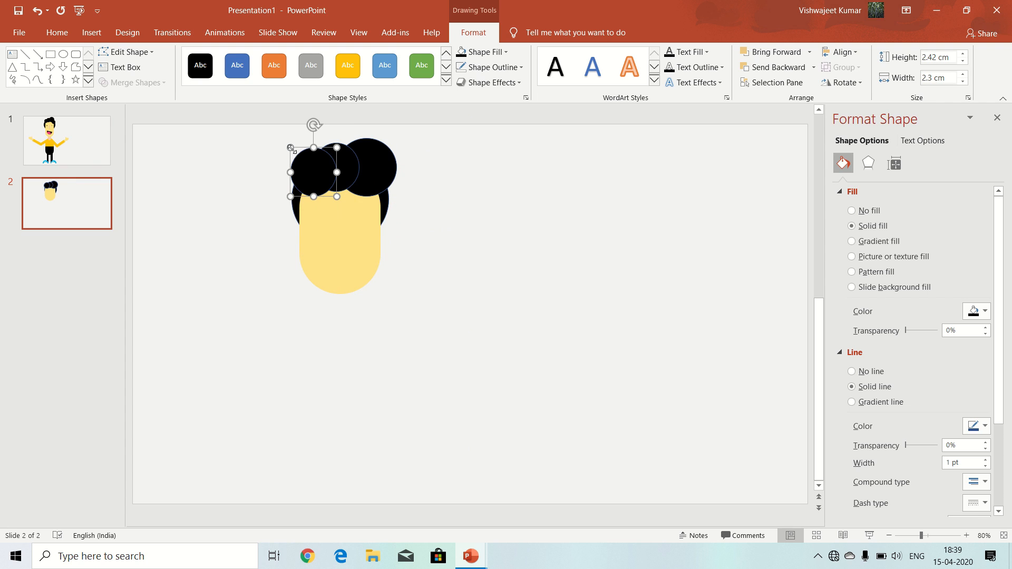
left_click_drag(292, 149, 383, 195)
key("ctrl+d")
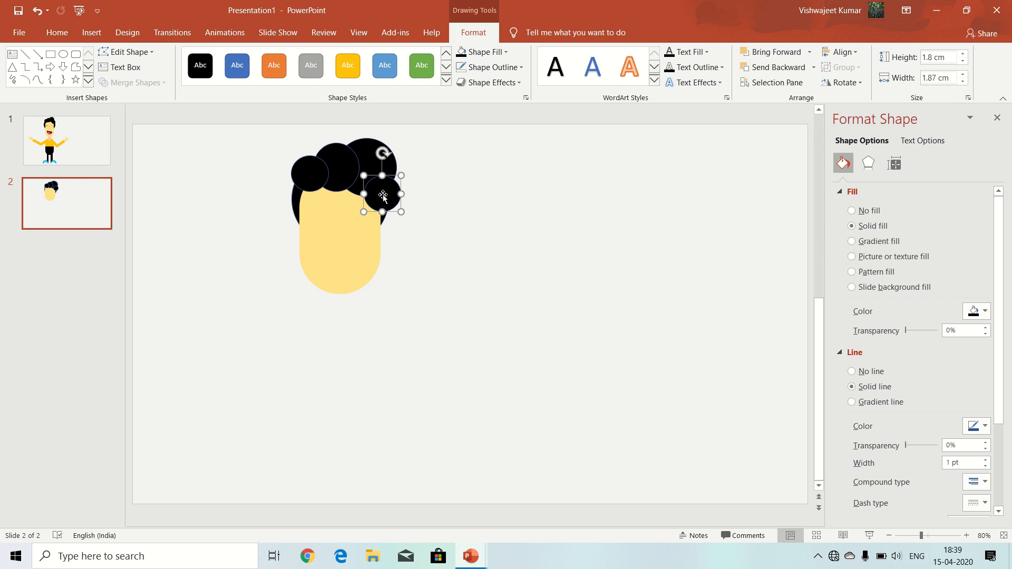
Try sending the small right hair circle and the largest hair circle to back, and bring the largest one to front again.
right_click(383, 195)
left_click(441, 338)
right_click(368, 162)
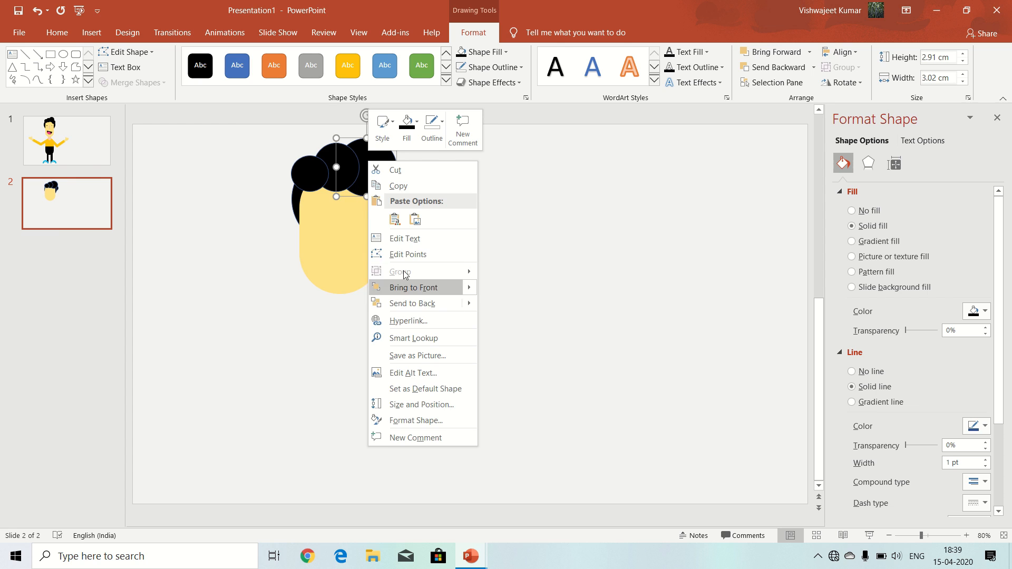
left_click(412, 302)
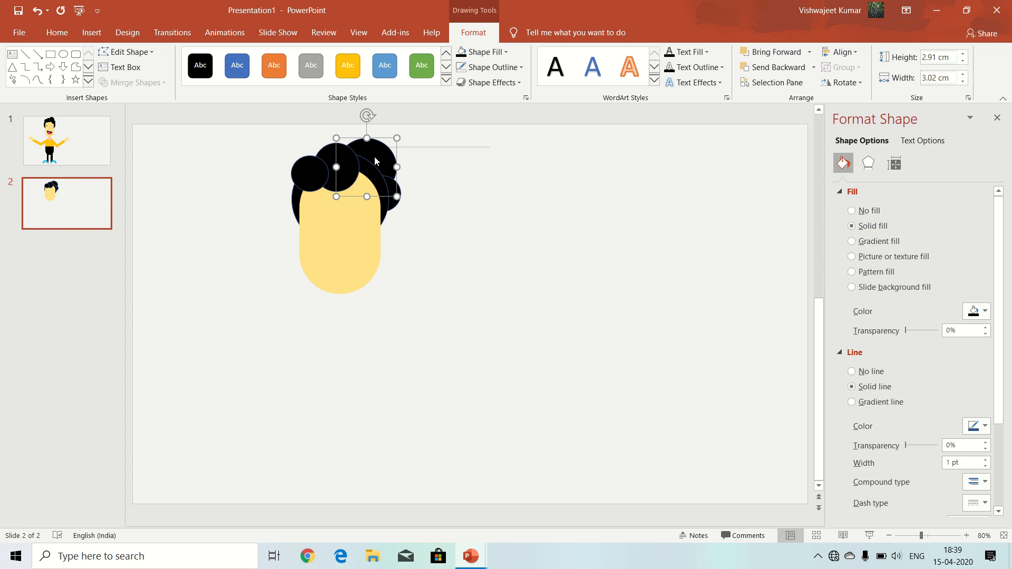
right_click(374, 157)
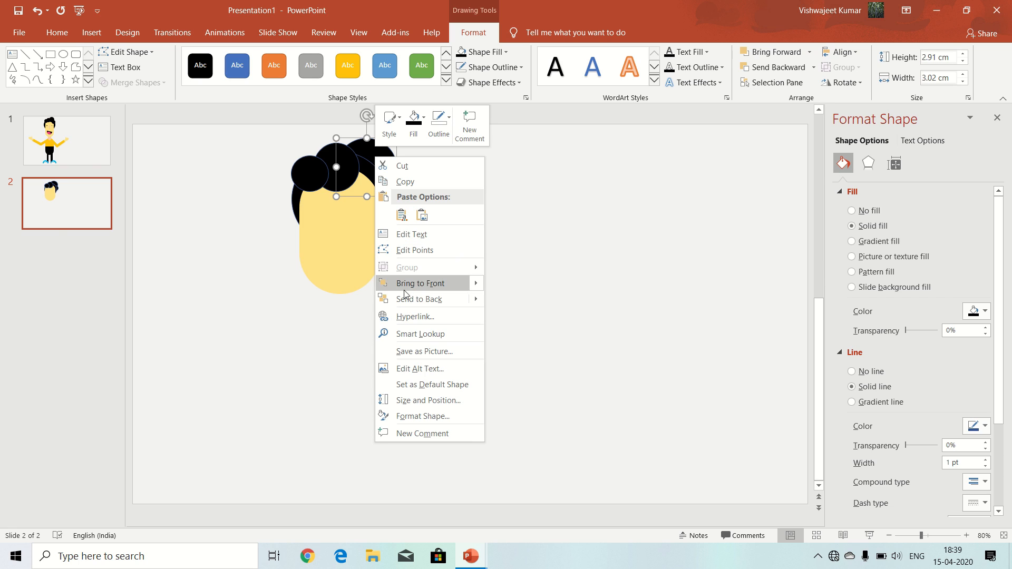
left_click(435, 280)
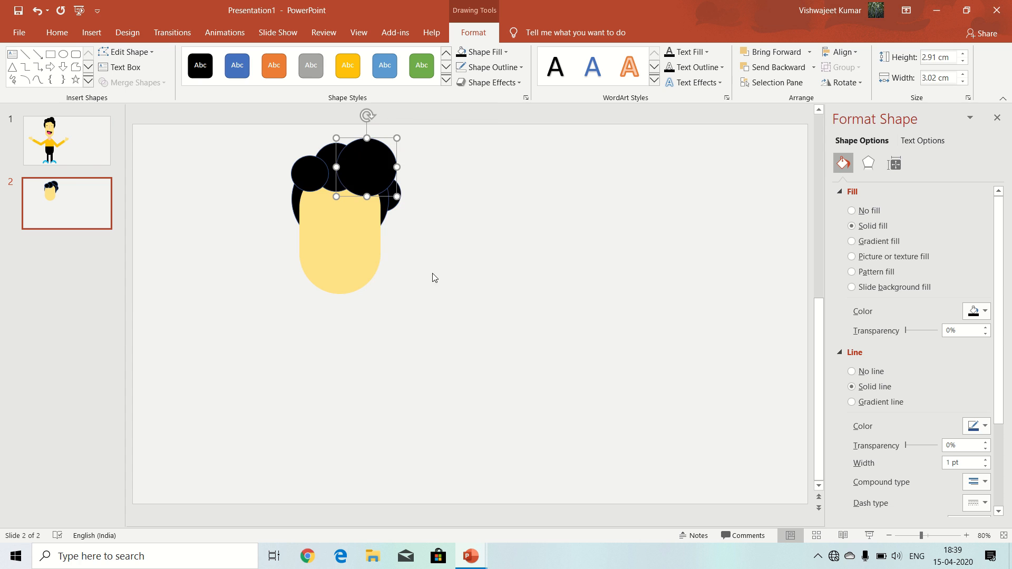
Bring the small right hair circle to front and shrink it beside the head.
left_click(415, 194)
left_click(396, 196)
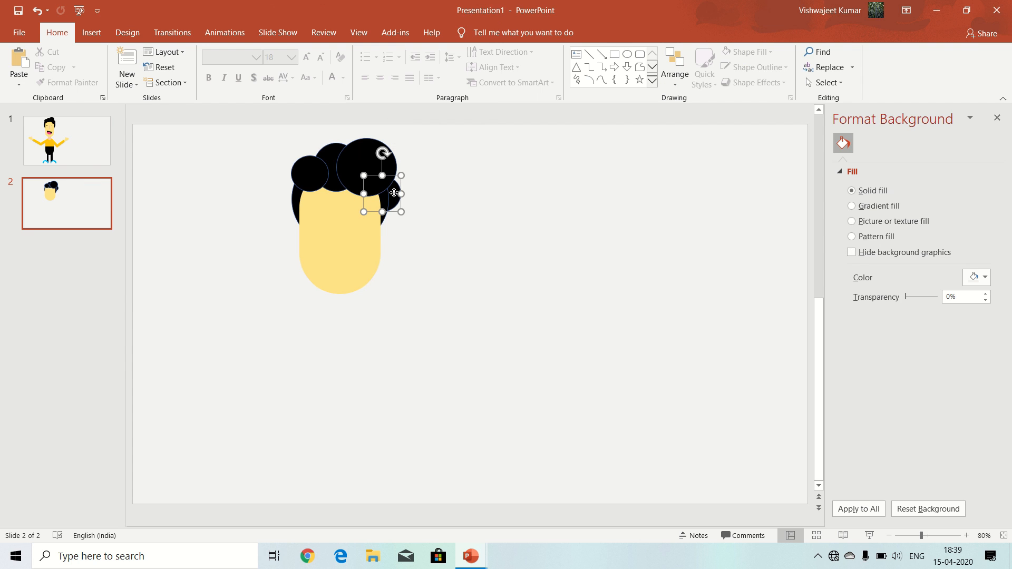
right_click(395, 195)
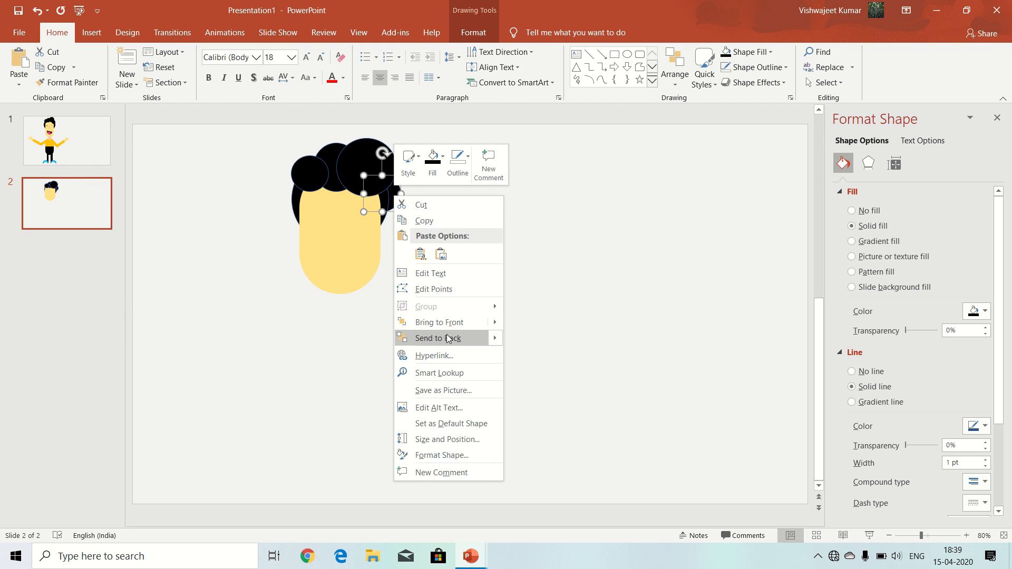
left_click(445, 320)
left_click(485, 289)
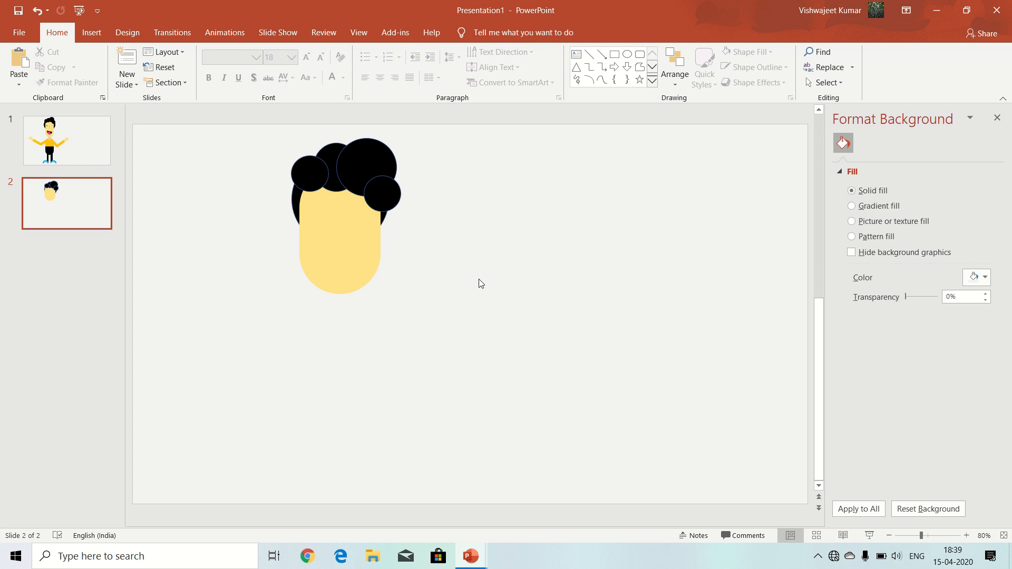
left_click(374, 193)
left_click_drag(363, 176, 384, 197)
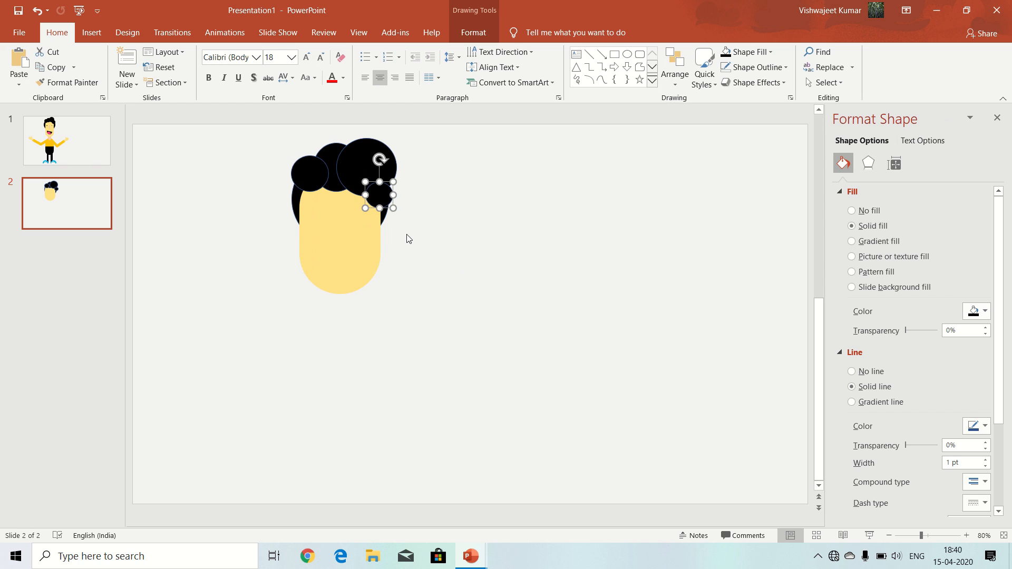
Duplicate a small black hair circle onto the empty area beside the head, and remove the small circle at the hair's lower right.
left_click(321, 185)
key("ctrl+d")
left_click_drag(321, 185, 446, 212)
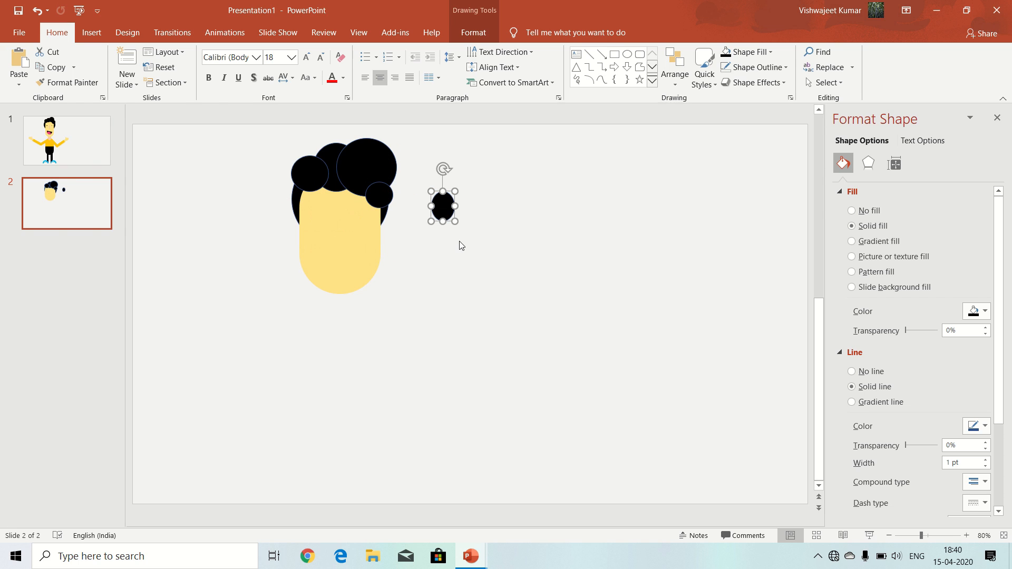
left_click(389, 195)
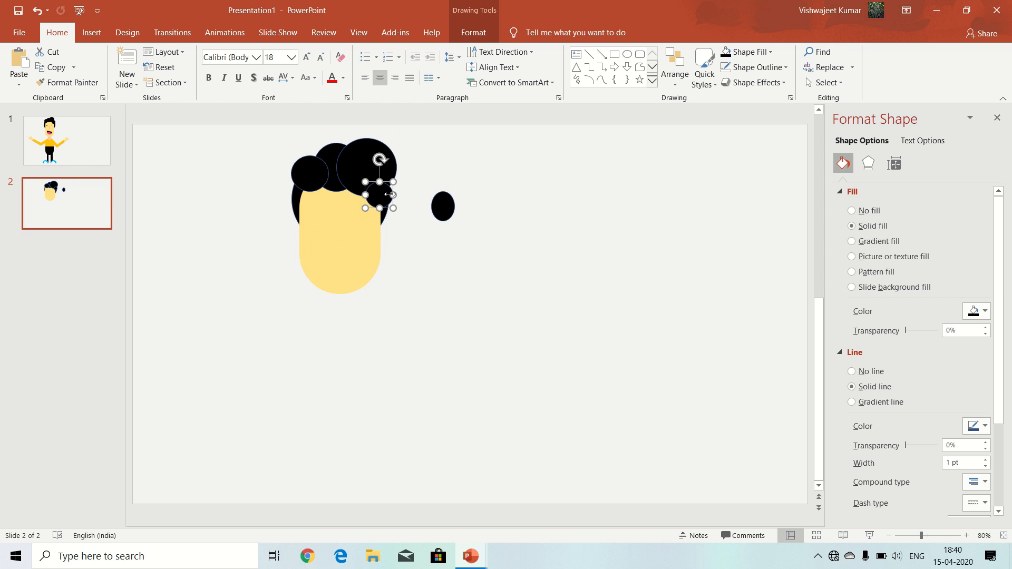
key("ctrl+z")
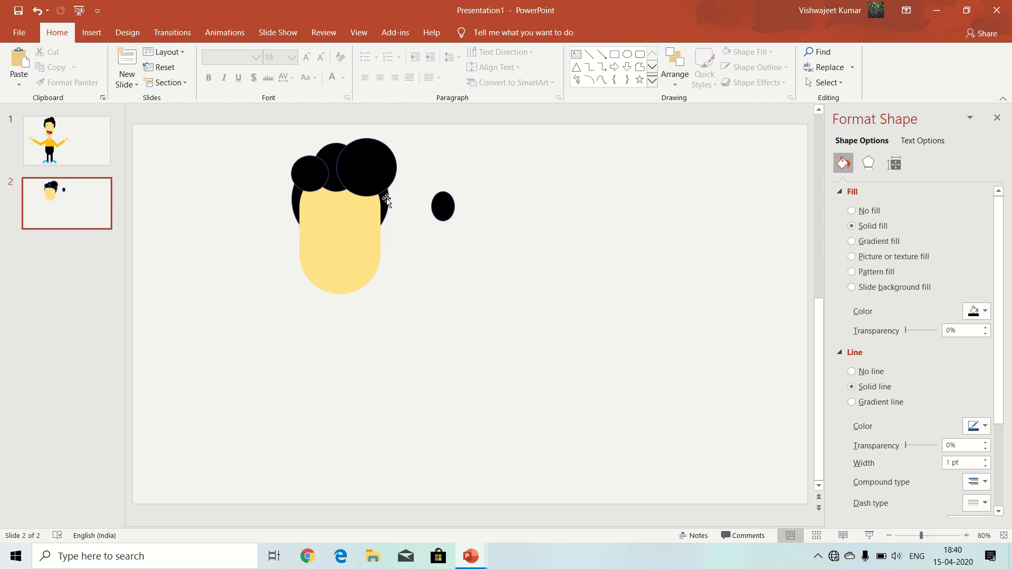
Resize the detached oval to about 1.24 cm high by 1.16 cm wide, fill it light yellow, and remove its outline.
left_click(437, 206)
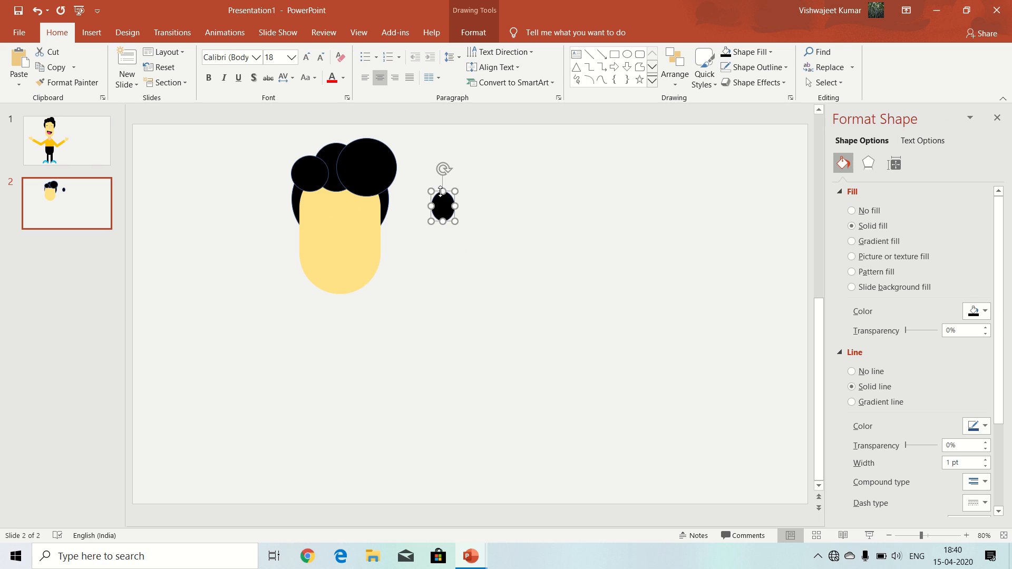
left_click_drag(440, 191, 442, 196)
left_click(460, 30)
left_click(478, 51)
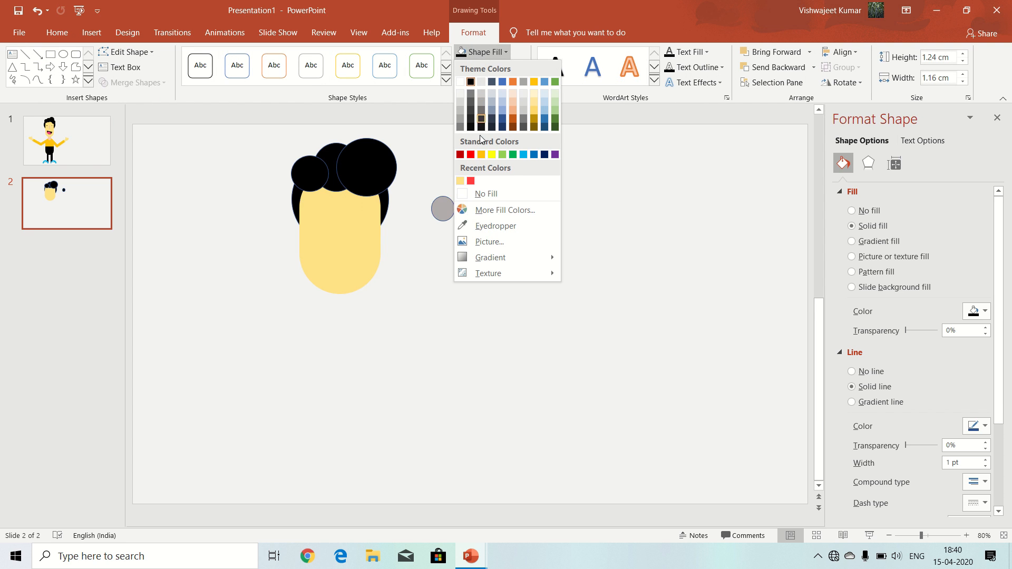
left_click(464, 180)
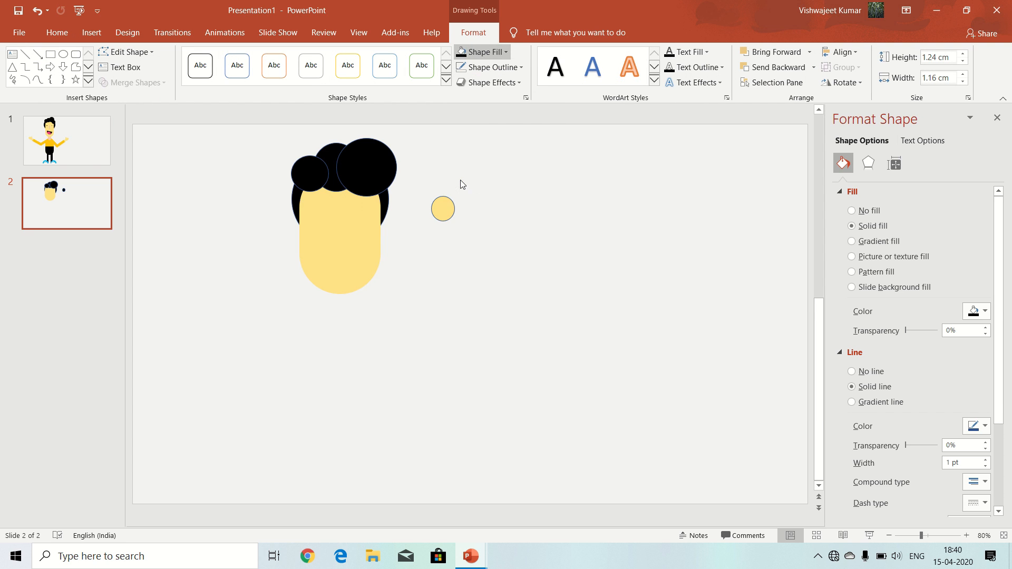
left_click(487, 67)
left_click(493, 209)
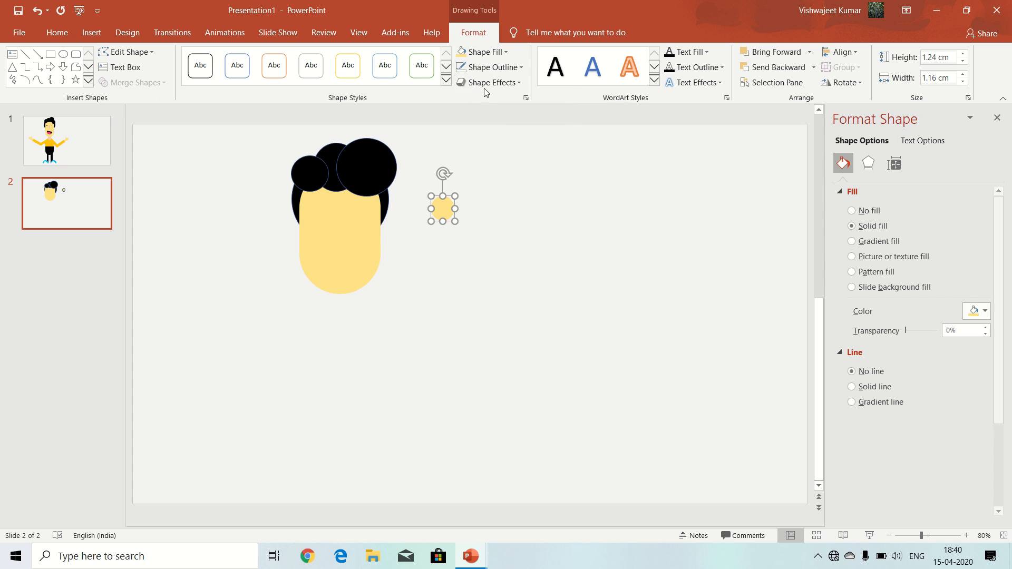
left_click(489, 51)
left_click(584, 167)
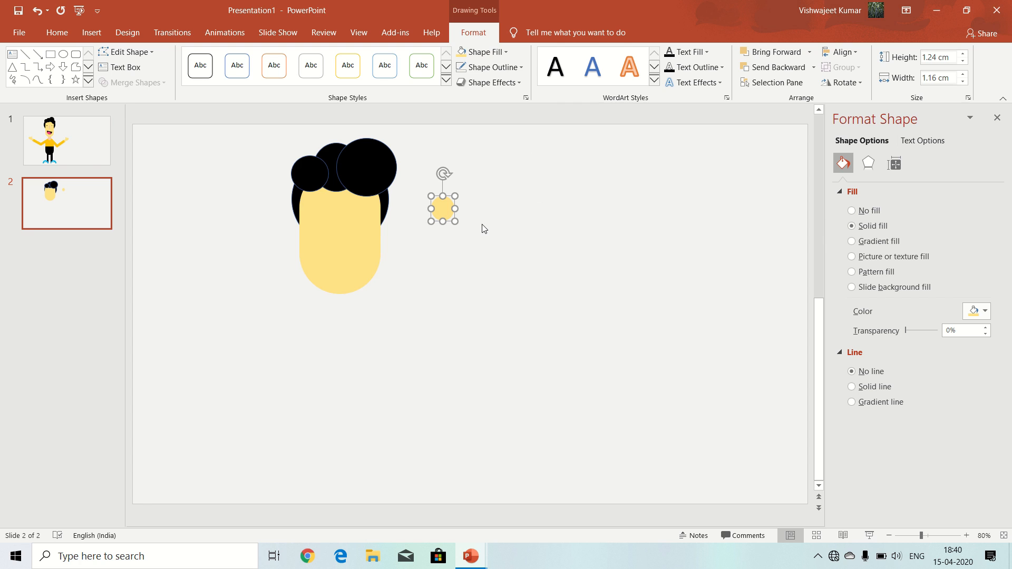
Duplicate the light yellow ear circle, shrink the copy to about 1 cm high by 0.98 cm wide, and fill it light orange.
key("ctrl+d")
scroll(457, 223, "up", 7)
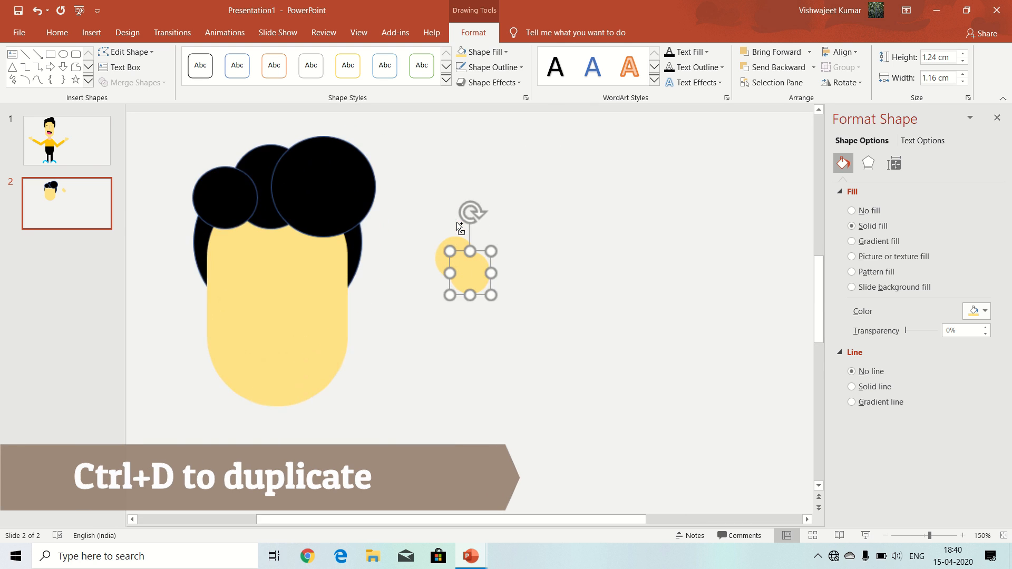
left_click_drag(450, 264, 455, 273)
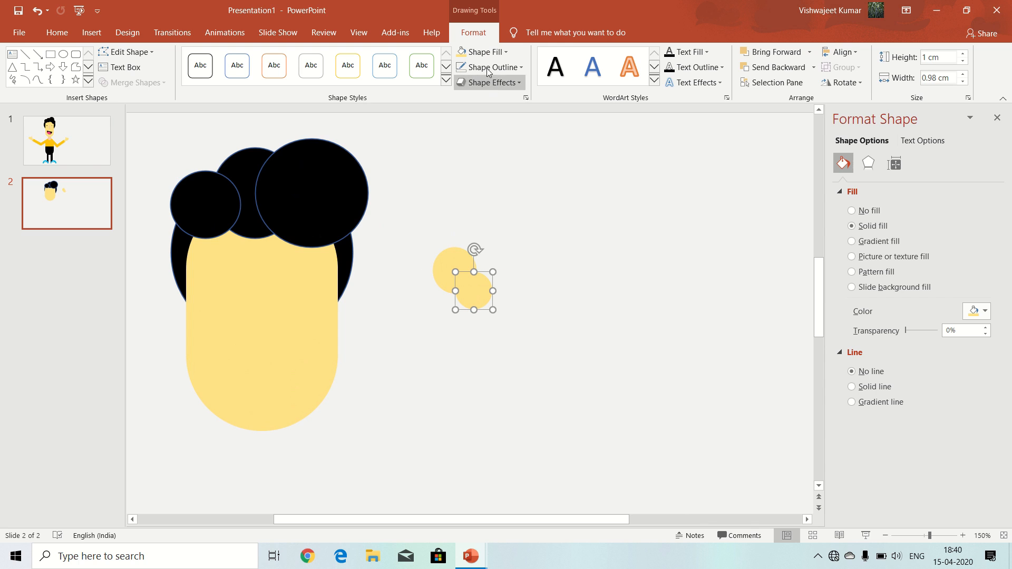
left_click(505, 52)
left_click(516, 100)
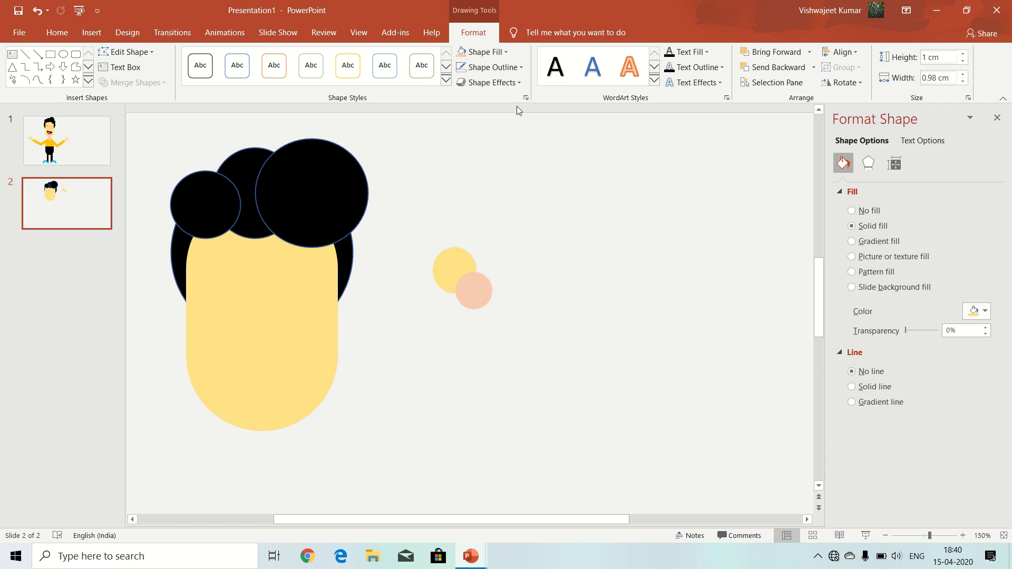
Shrink the light orange circle a little, center it inside the yellow circle, and group both as an ear.
left_click_drag(478, 293, 502, 314)
left_click(511, 275)
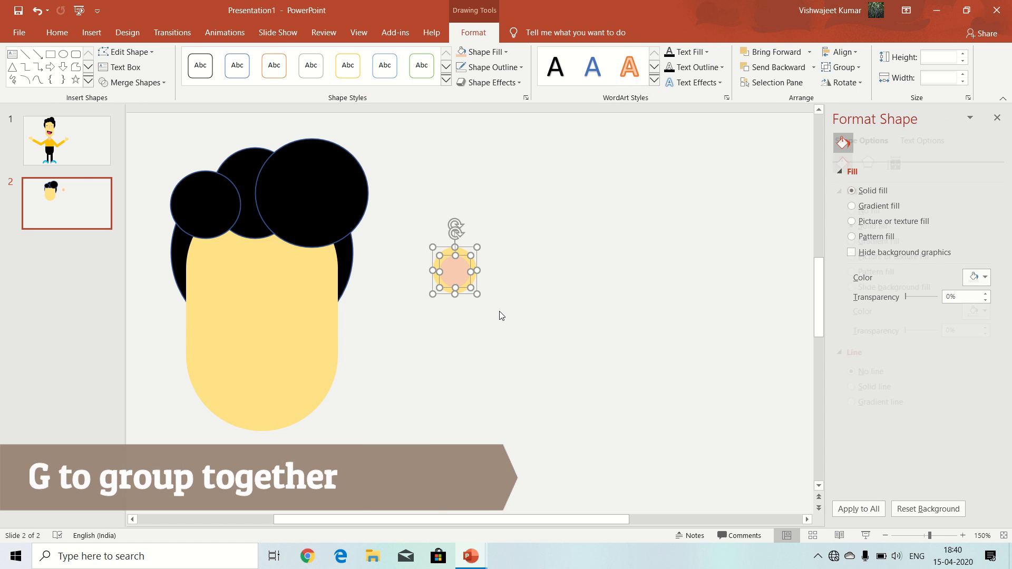
key("ctrl+g")
Place the grouped ear over the right edge of the face and send it to back.
left_click_drag(456, 273, 338, 282)
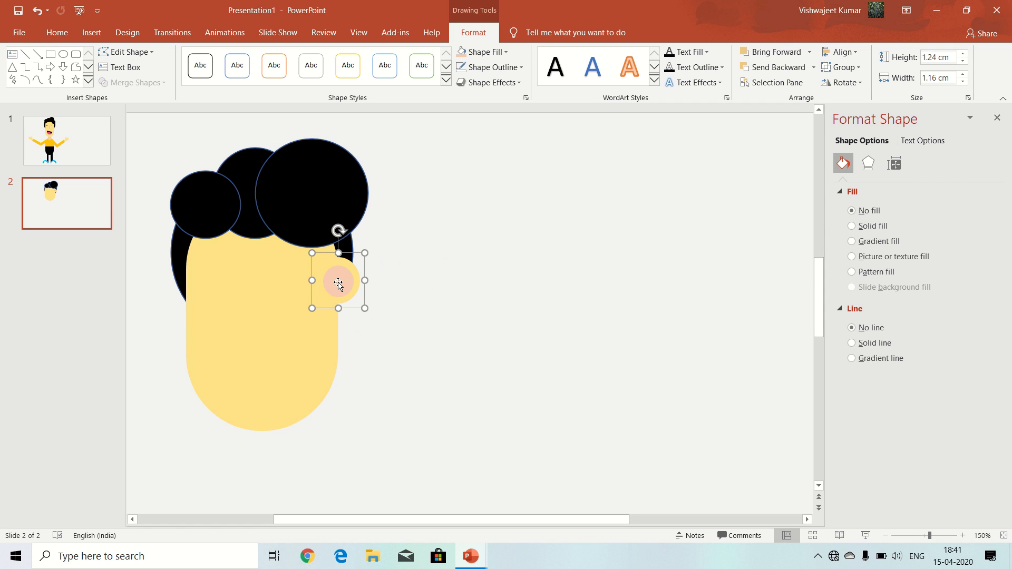
left_click_drag(338, 285, 337, 283)
right_click(338, 282)
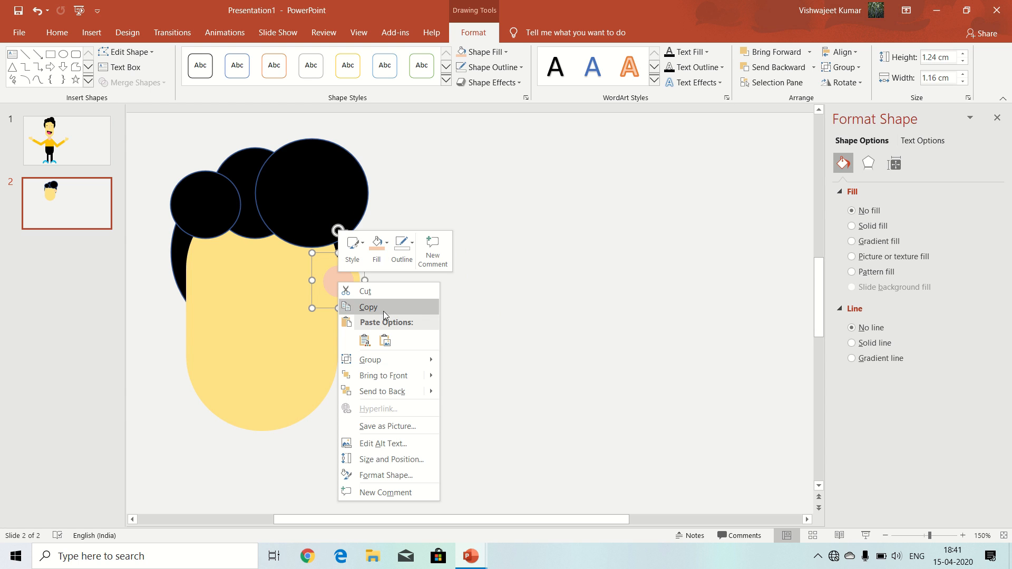
left_click(383, 391)
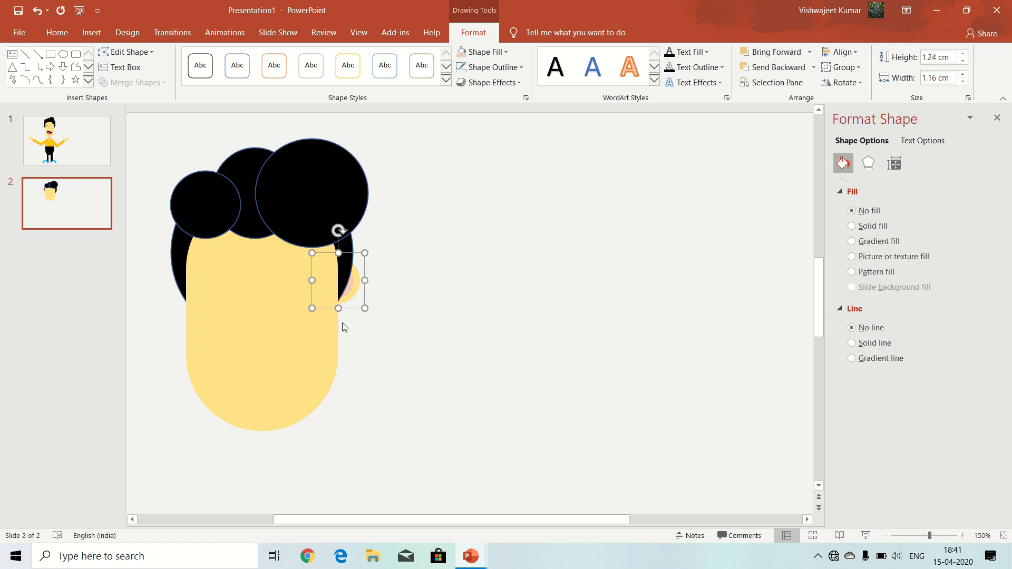
Duplicate the ear group, place the copy over the left edge of the face, and send it to back.
left_click_drag(347, 288, 194, 294)
key("ctrl+d")
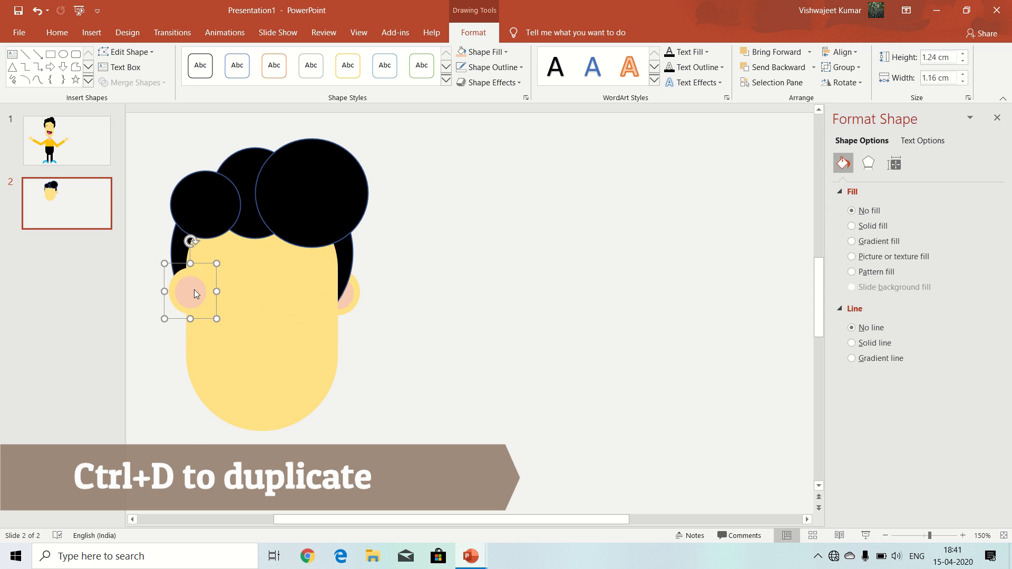
right_click(195, 294)
left_click(235, 399)
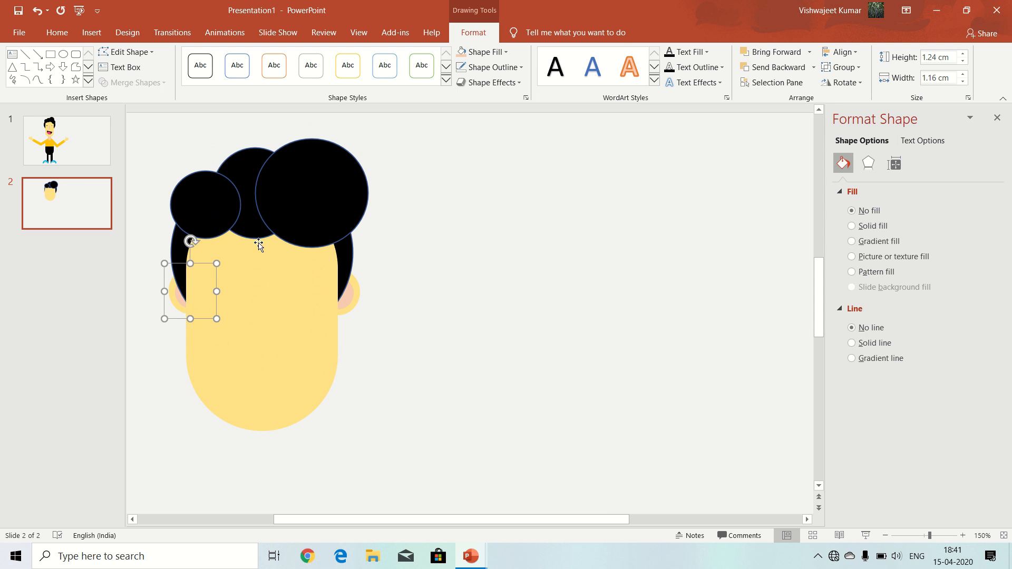
Move the left hair circle outward, compare it with the finished character on slide 1, and shrink it to about 1.54 by 1.47 cm.
left_click(316, 204)
left_click_drag(213, 213, 198, 224)
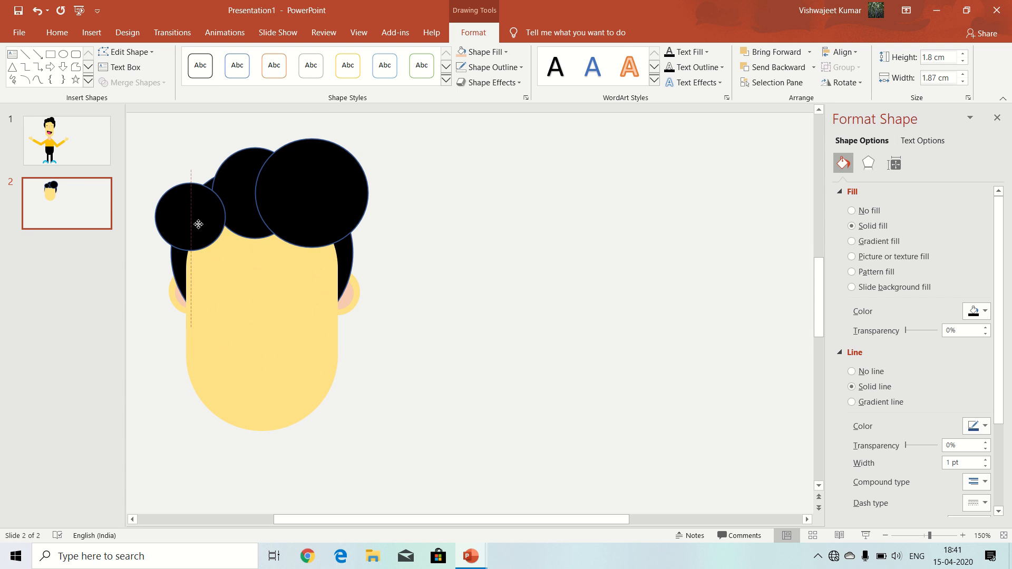
left_click(95, 146)
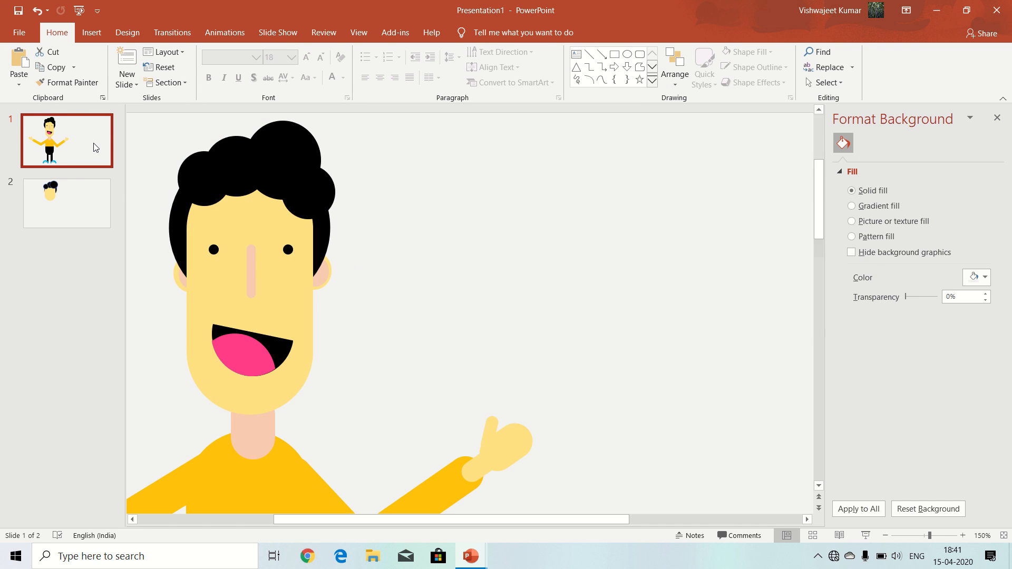
left_click(71, 191)
left_click(191, 209)
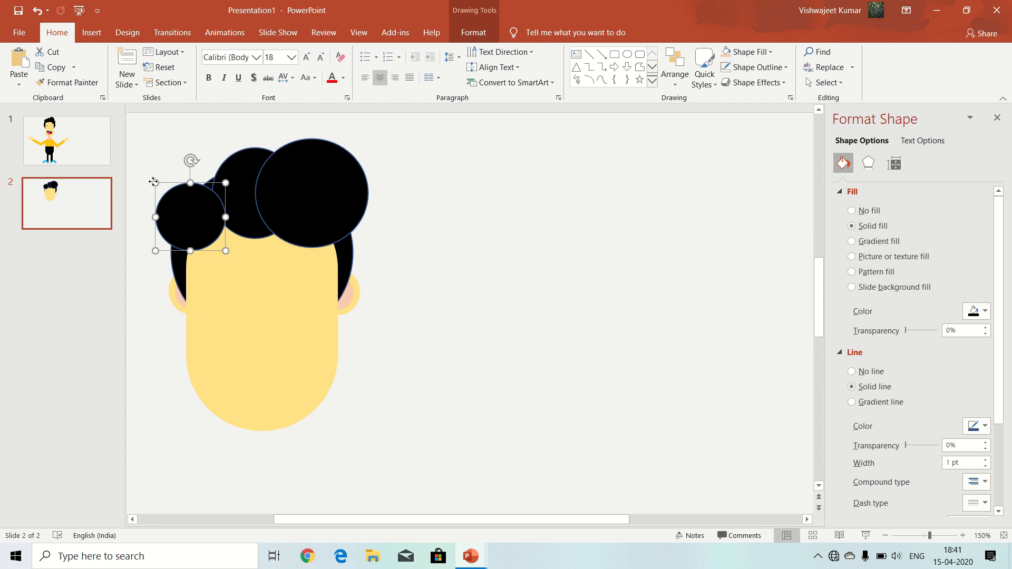
left_click_drag(155, 182, 170, 193)
Shrink the middle hair circle to about 1.99 by 1.95 cm and the large one to about 2.37 cm, repositioning them above the forehead.
left_click(209, 161)
left_click(232, 168)
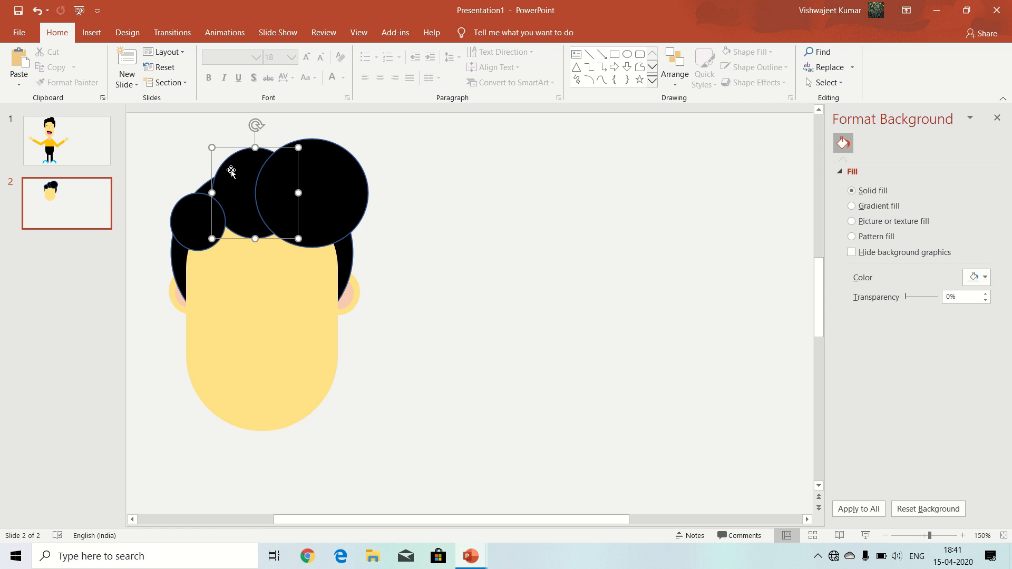
left_click_drag(212, 148, 279, 158)
left_click(330, 185)
left_click_drag(349, 216, 324, 199)
left_click_drag(253, 208, 235, 203)
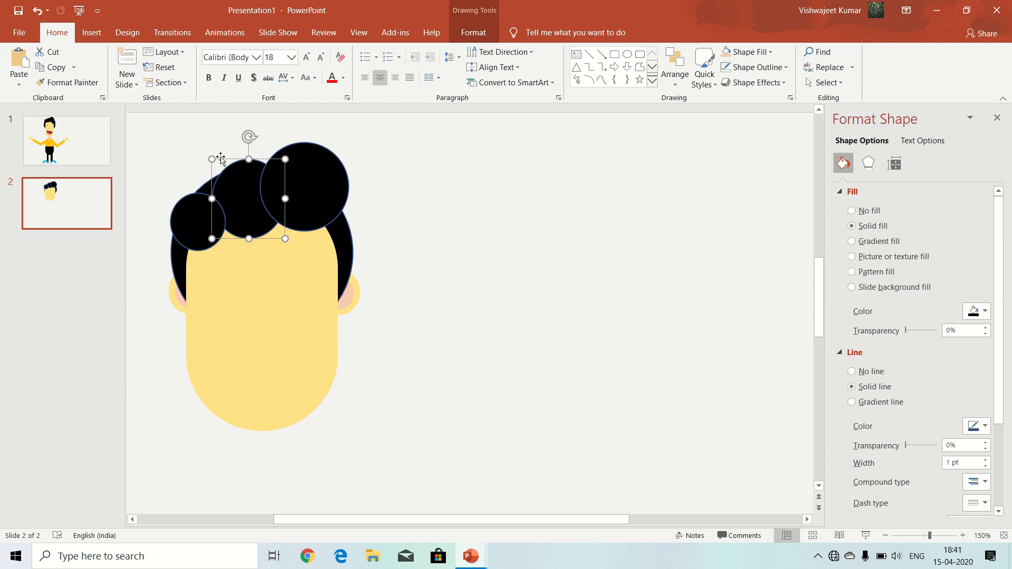
left_click_drag(210, 159, 211, 164)
Place a copy of the small hair circle on the right side of the forehead and compare the hair with slide 1.
left_click_drag(243, 198, 325, 211)
key("ctrl+d")
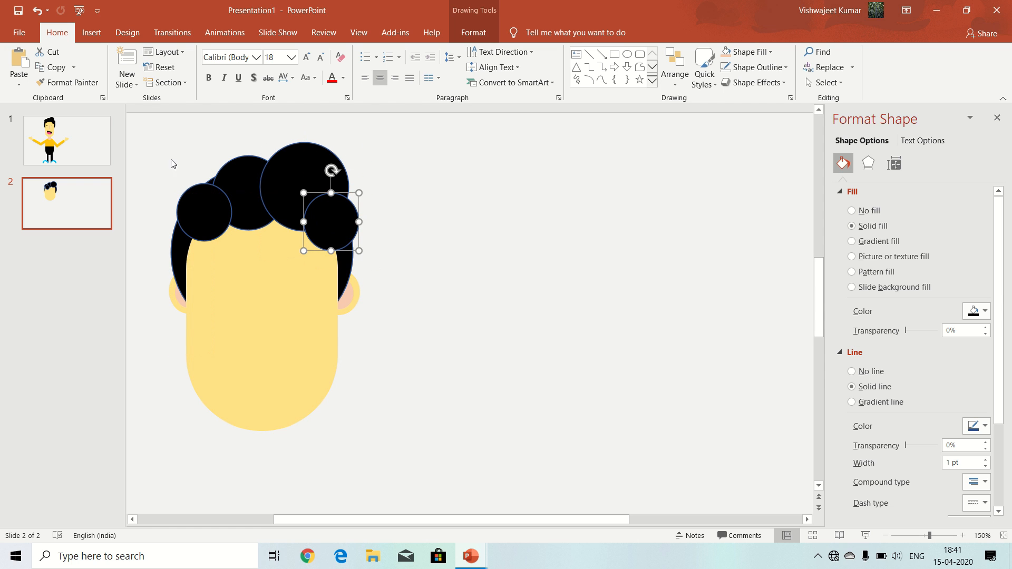
left_click(84, 141)
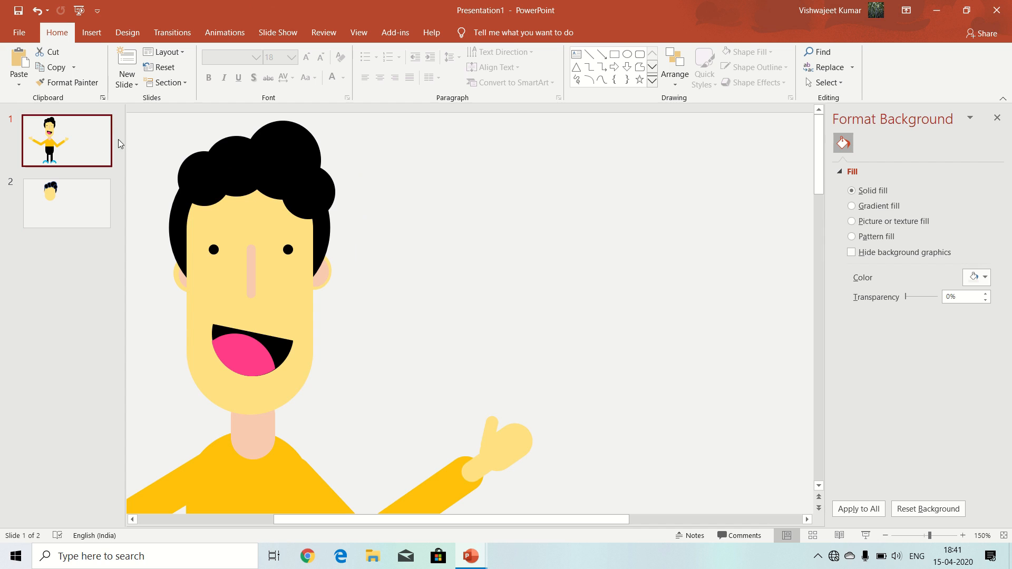
left_click(68, 197)
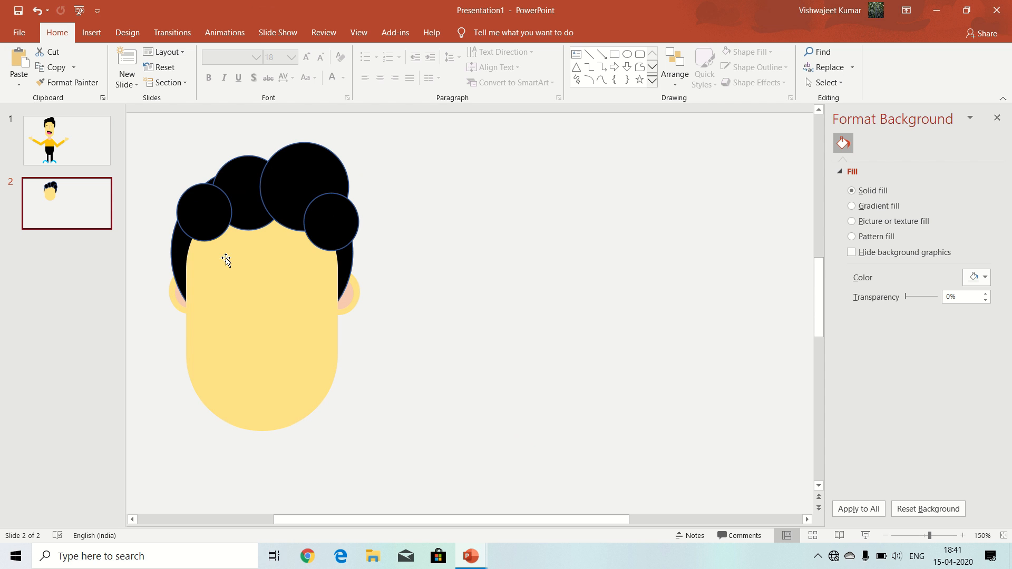
Remove the outlines from the small right hair circle and the large hair circle.
left_click(322, 219)
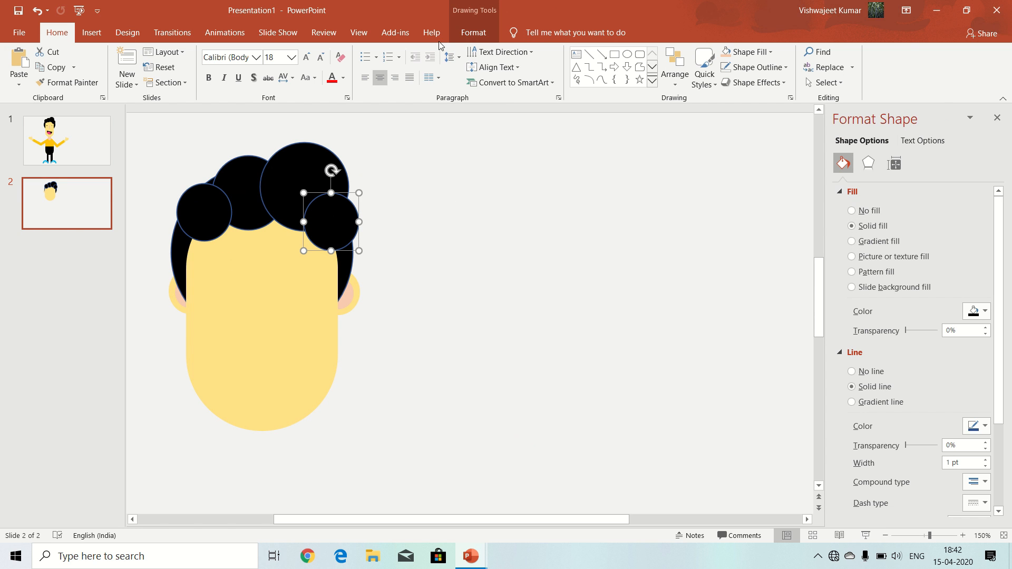
left_click(473, 32)
left_click(491, 67)
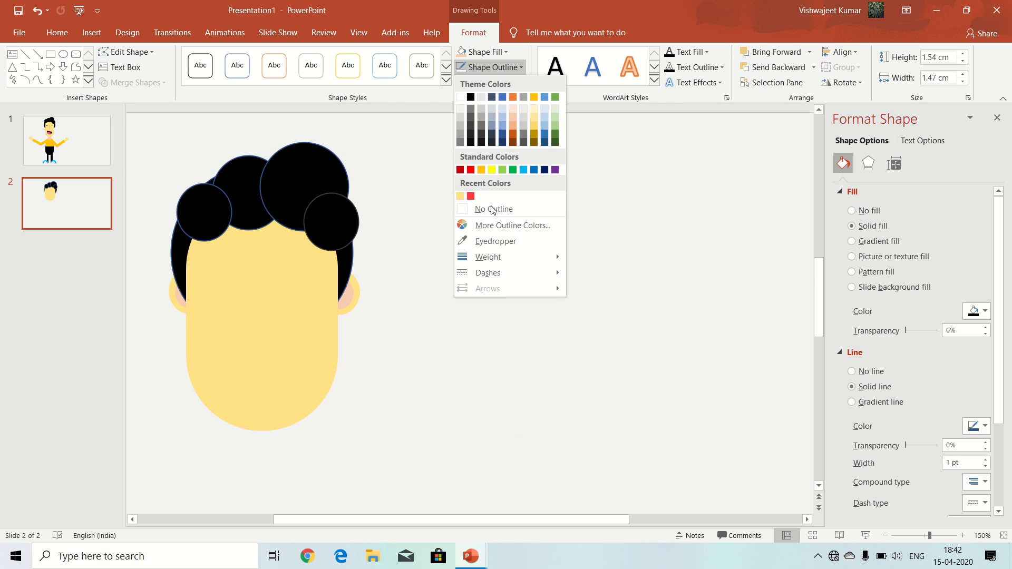
left_click(492, 211)
left_click(308, 181)
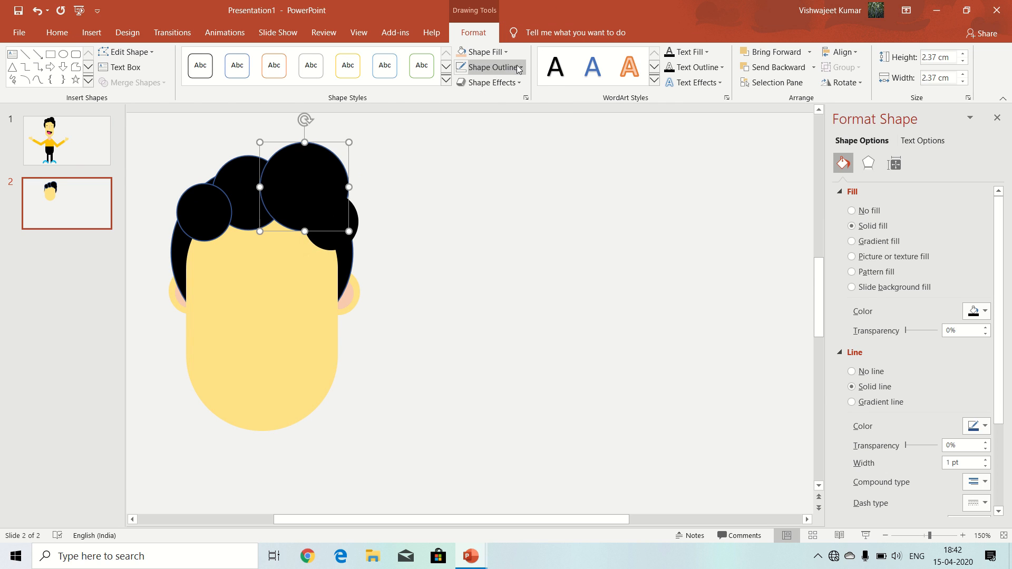
left_click(490, 67)
left_click(486, 205)
Remove the outlines from the middle hair circle, the small left hair circle, and the large hair oval behind the face.
left_click(246, 198)
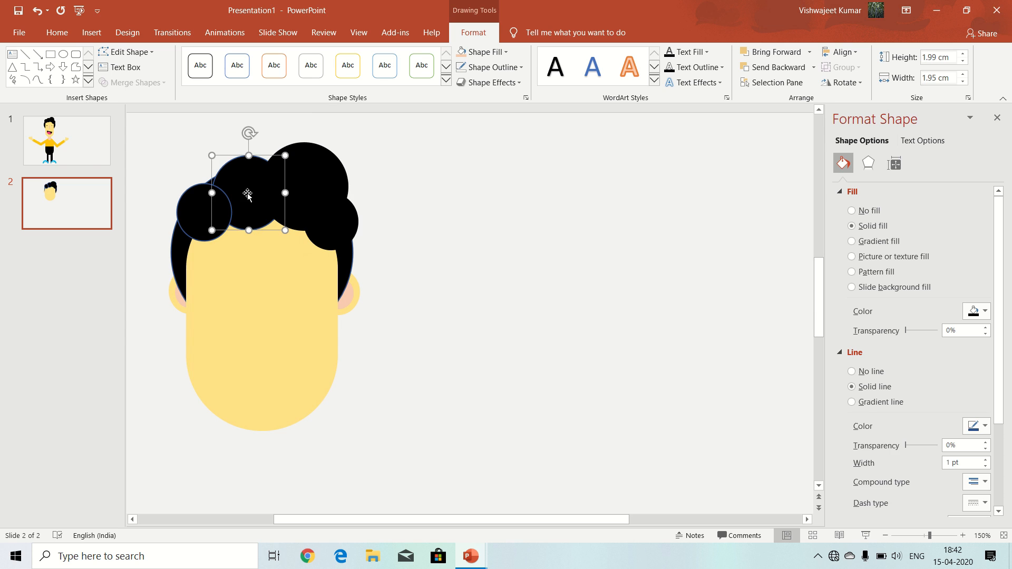
left_click(474, 68)
left_click(491, 209)
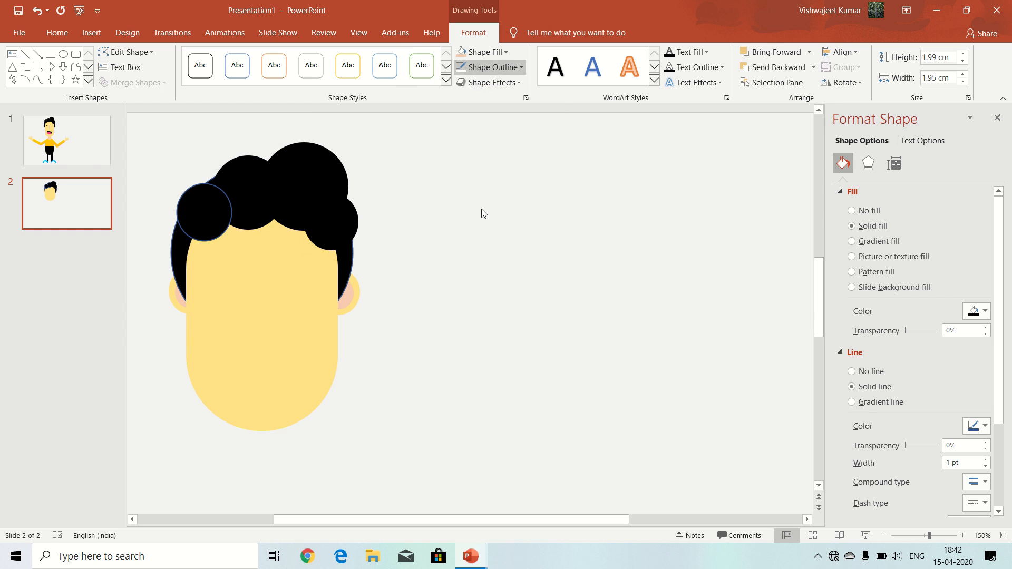
left_click(212, 213)
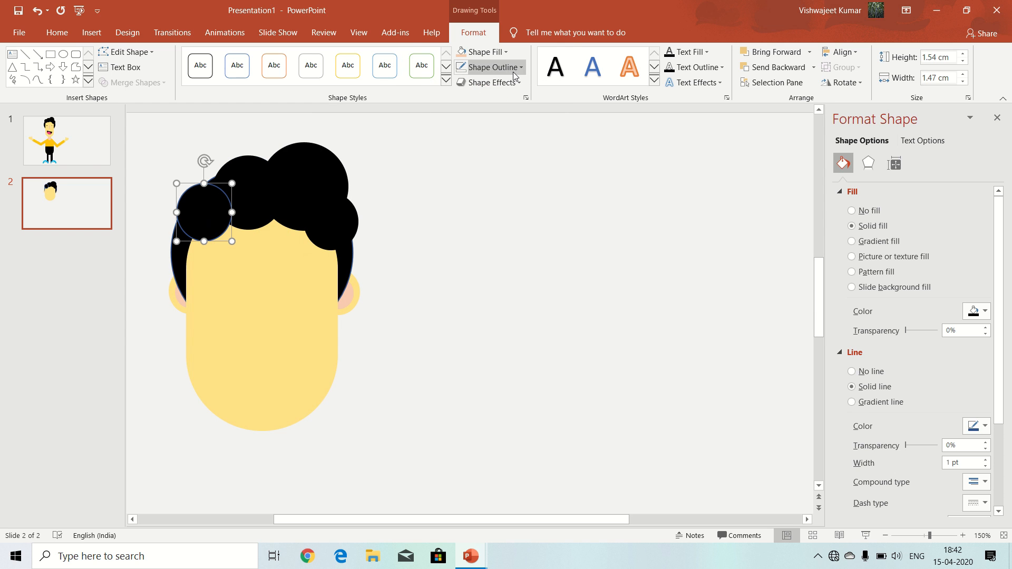
left_click(493, 67)
left_click(506, 207)
left_click(175, 264)
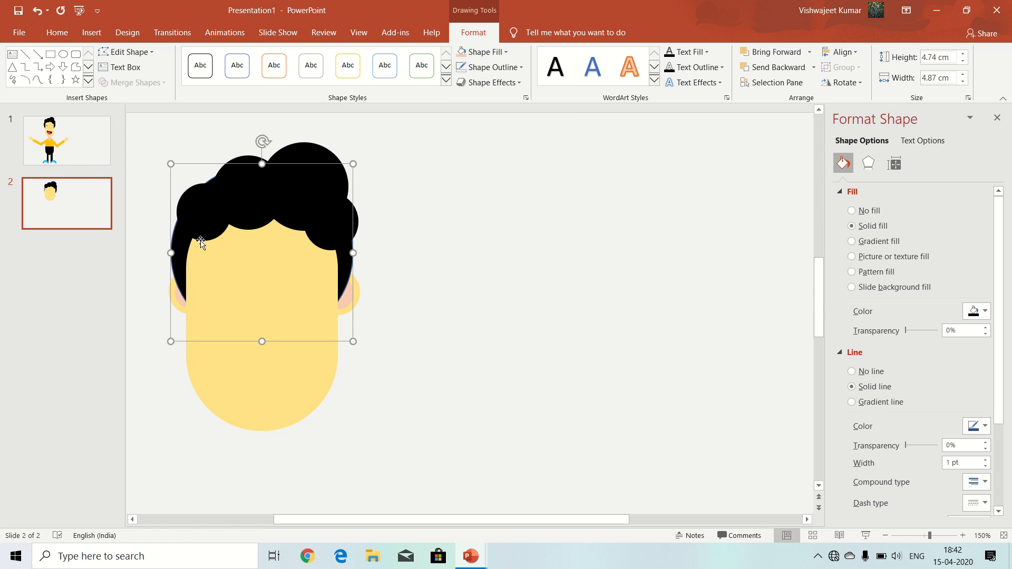
left_click(491, 67)
left_click(485, 207)
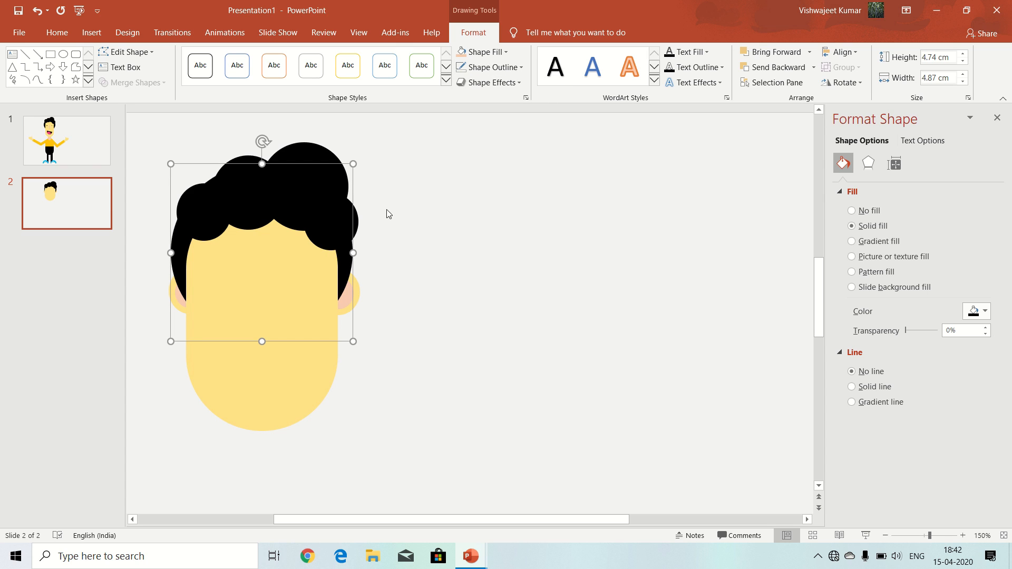
Duplicate the left hair circle, shrink the copy to a small black eye, and place two such eyes level on the face.
left_click(198, 222)
key("ctrl+d")
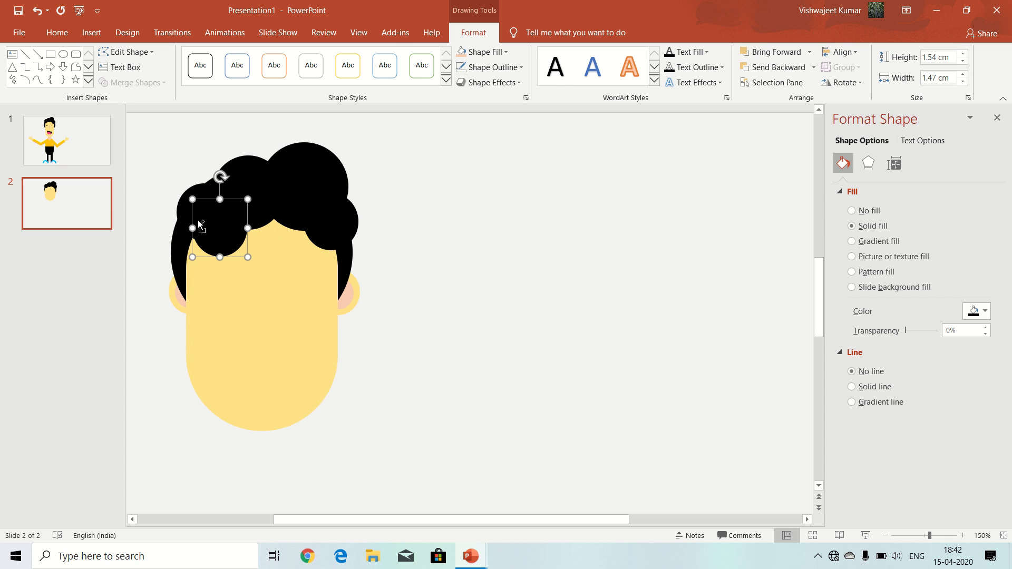
left_click_drag(200, 221, 551, 300)
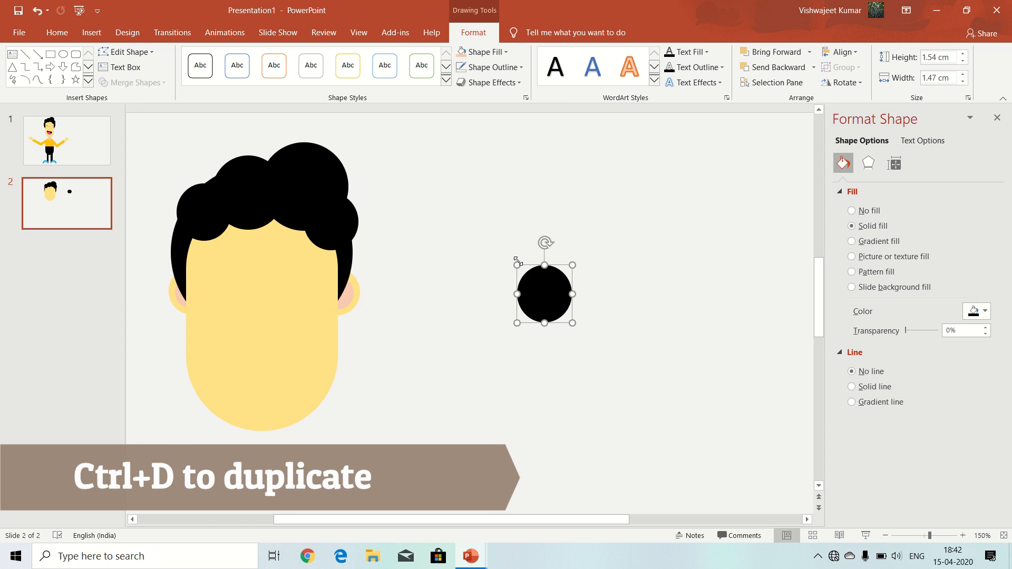
left_click_drag(518, 267, 256, 319)
left_click_drag(255, 385, 310, 289)
Duplicate the face shape, shrink the copy to about 1.36 by 0.28 cm, fill it light orange, and place it between the eyes as a nose.
left_click_drag(252, 320, 515, 323)
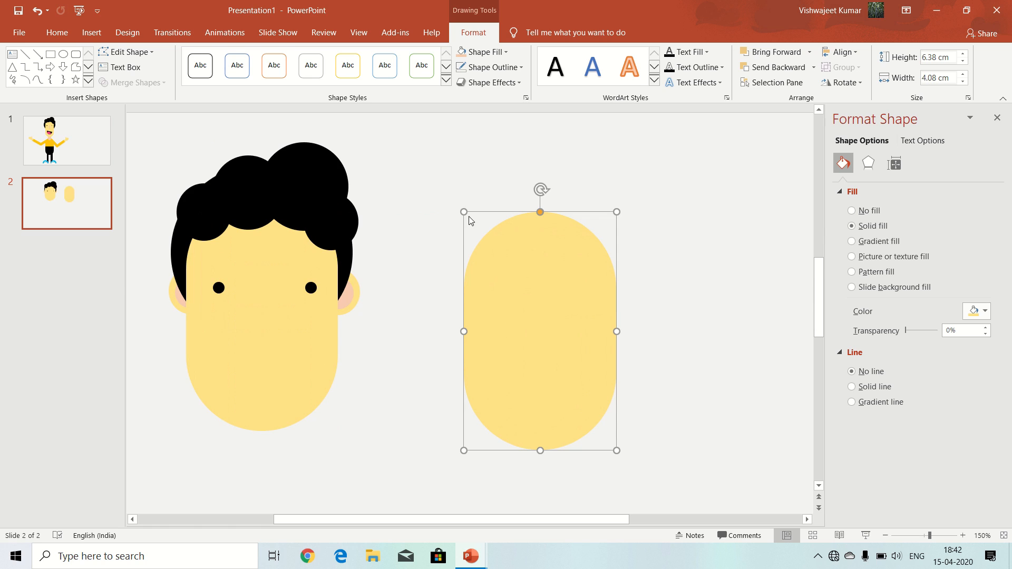
left_click_drag(463, 212, 606, 399)
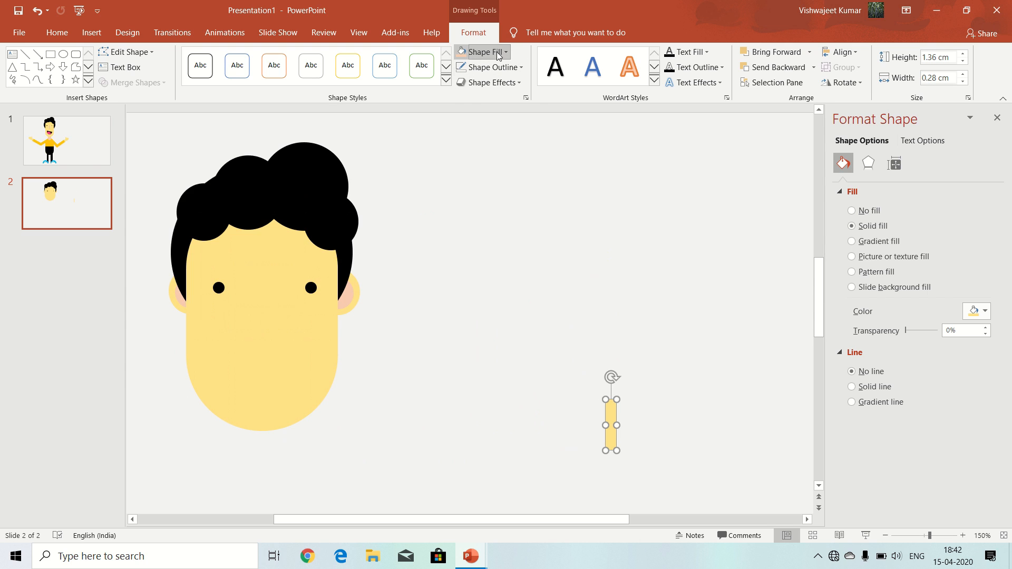
left_click(501, 52)
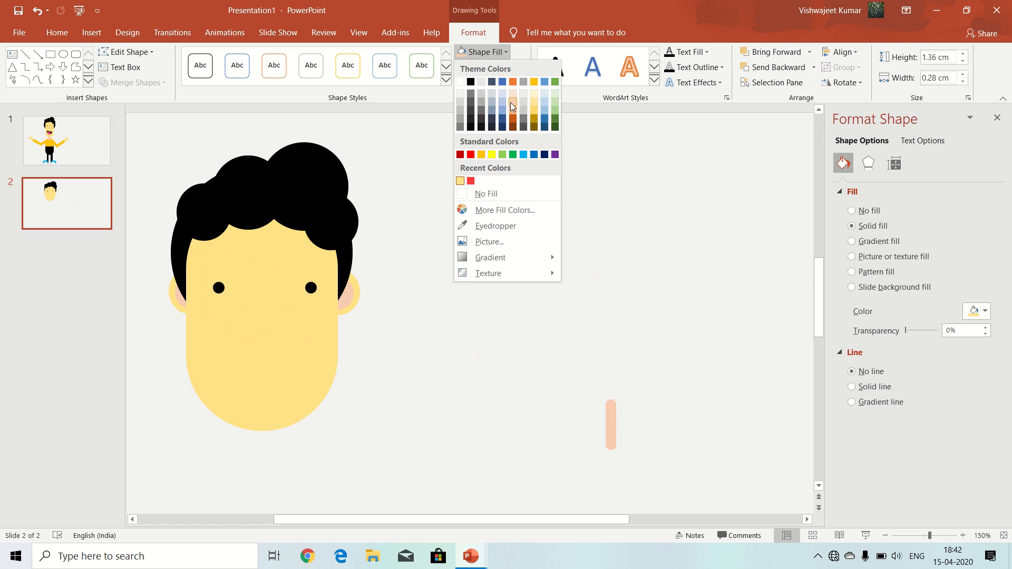
left_click(509, 102)
left_click_drag(602, 418, 265, 310)
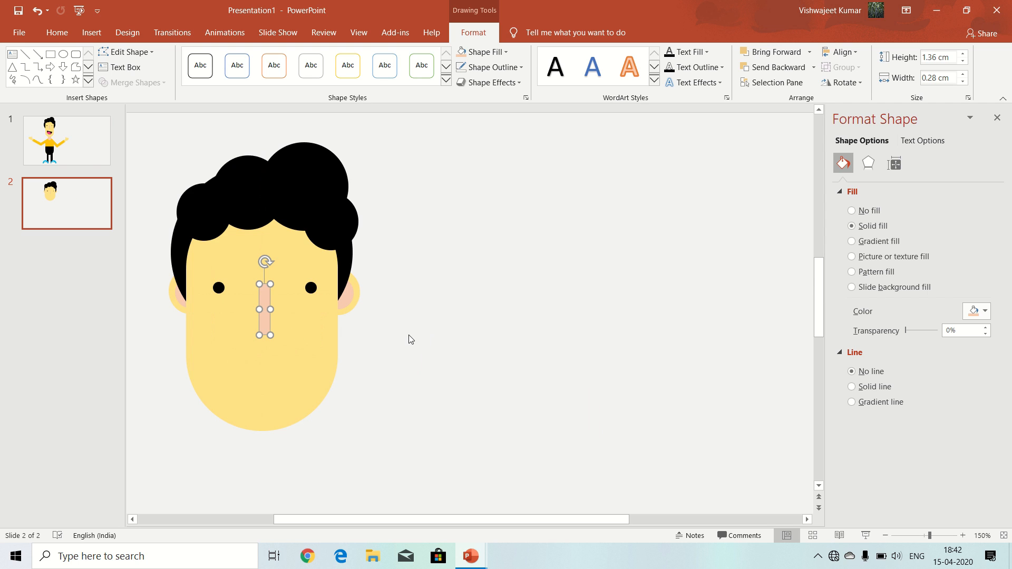
left_click(390, 293)
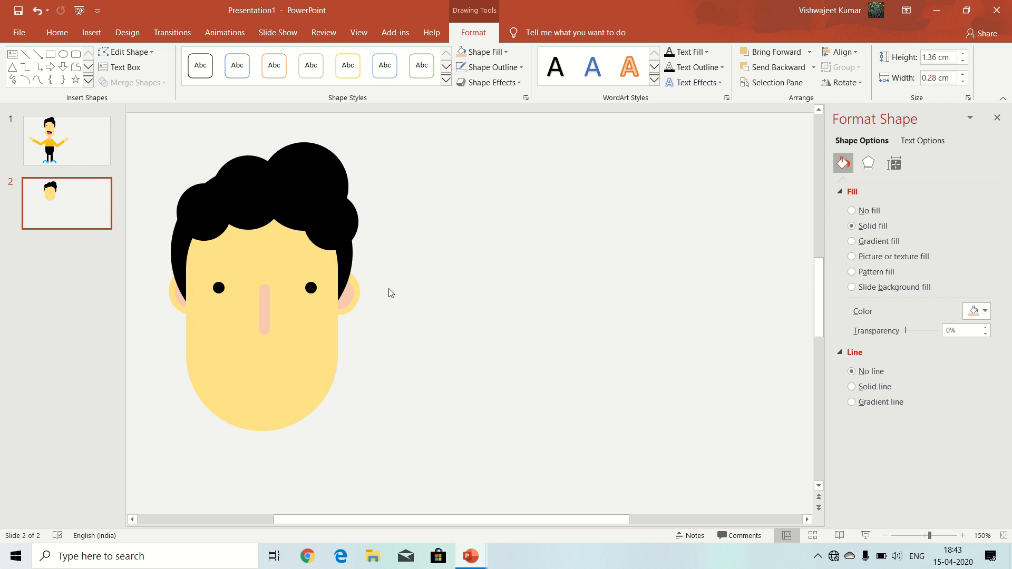
Place two copies of the middle hair circle, about 1.99 by 1.95 cm each, in the empty area beside the head.
left_click(328, 229)
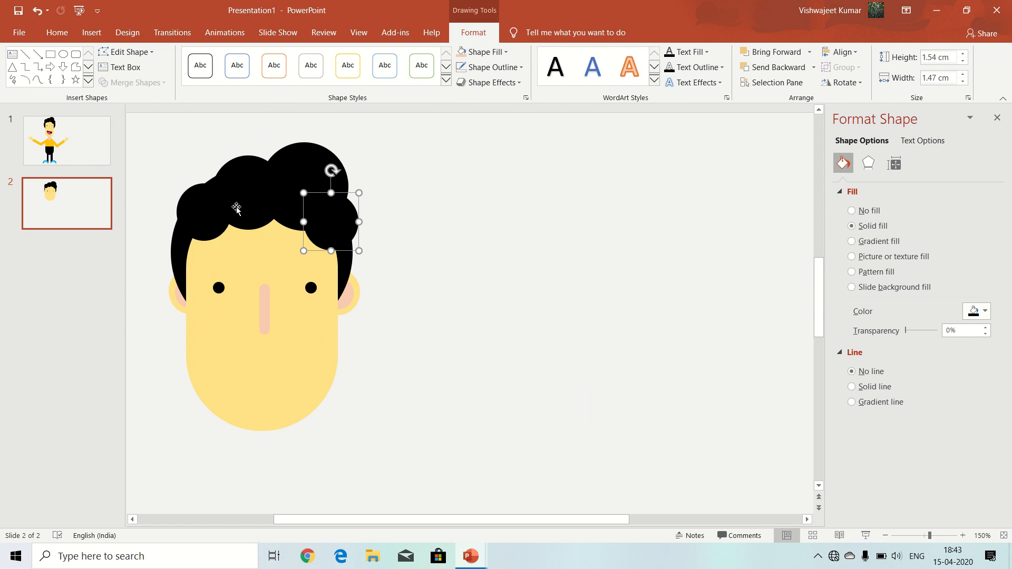
left_click(265, 206)
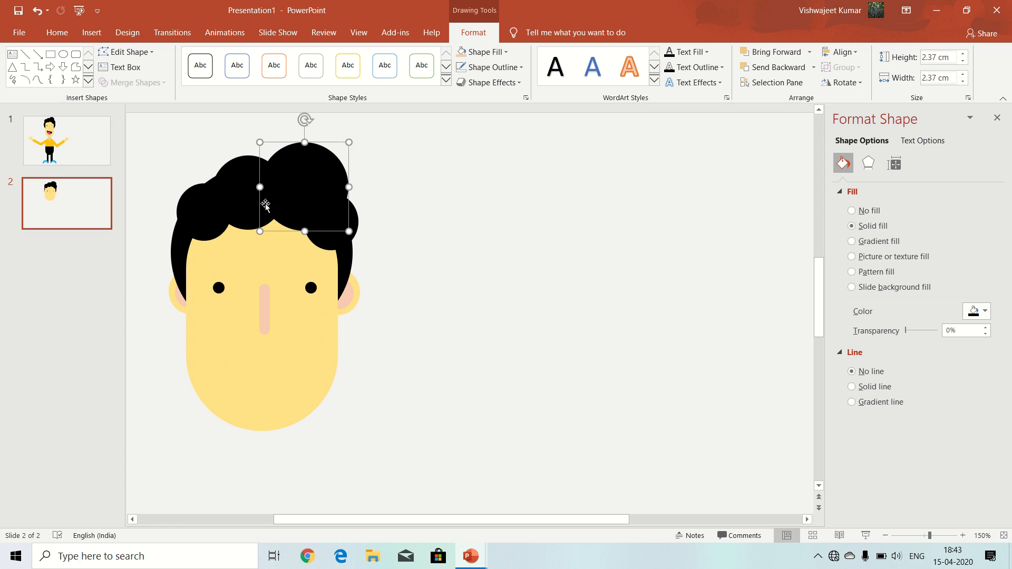
left_click(248, 194)
left_click_drag(251, 199, 509, 340)
left_click(485, 53)
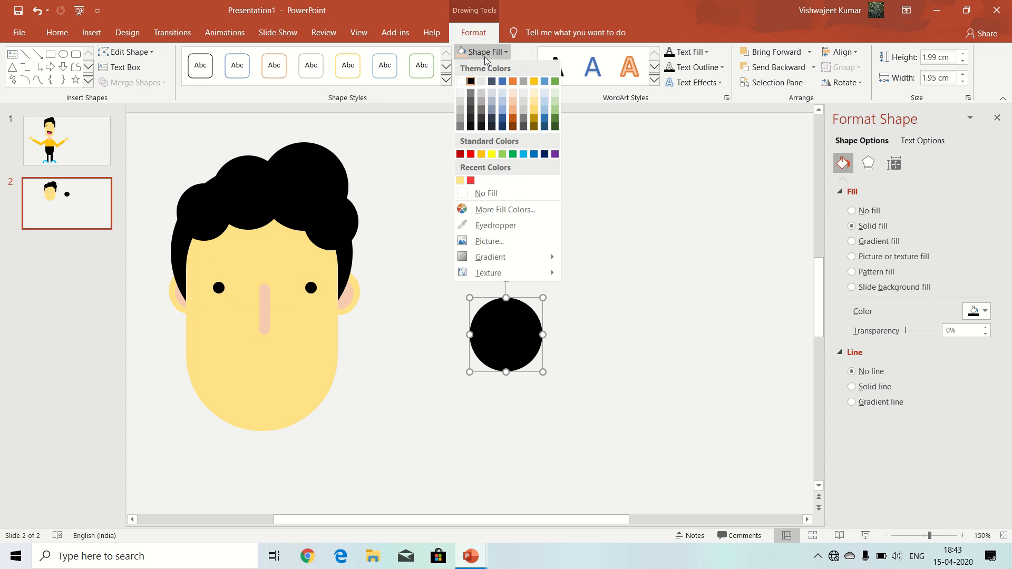
left_click(599, 243)
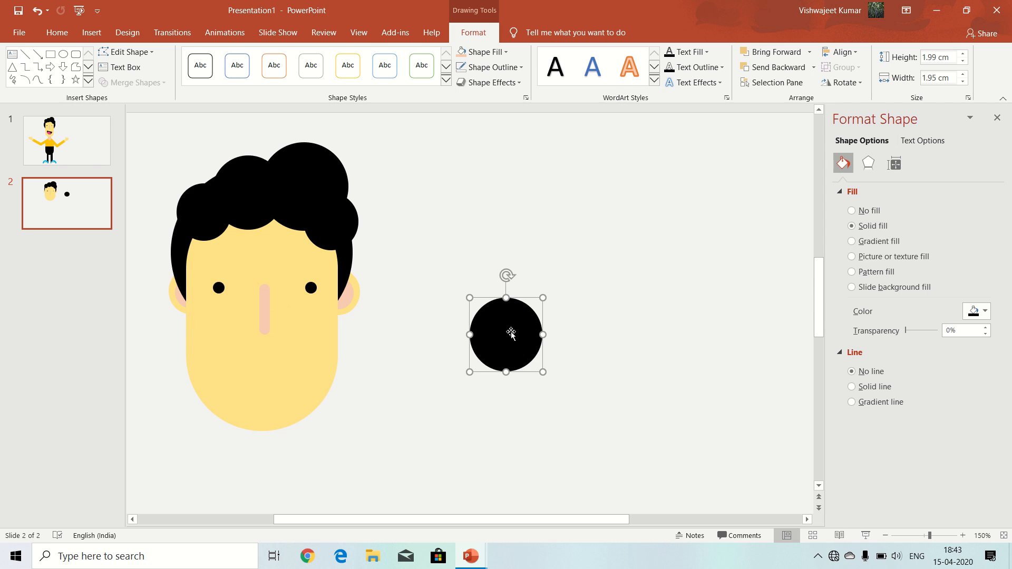
key("ctrl+d")
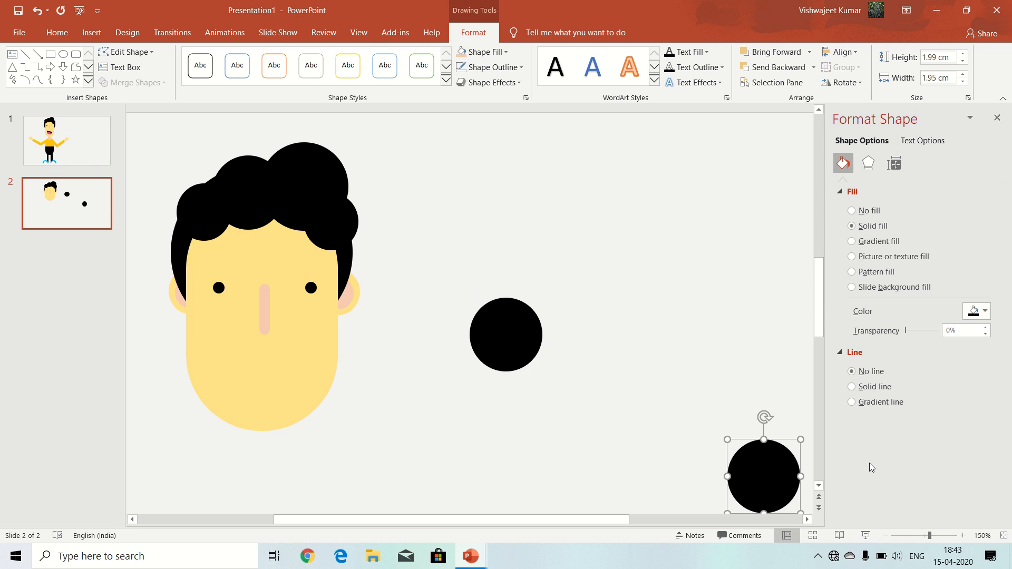
left_click_drag(778, 469, 682, 275)
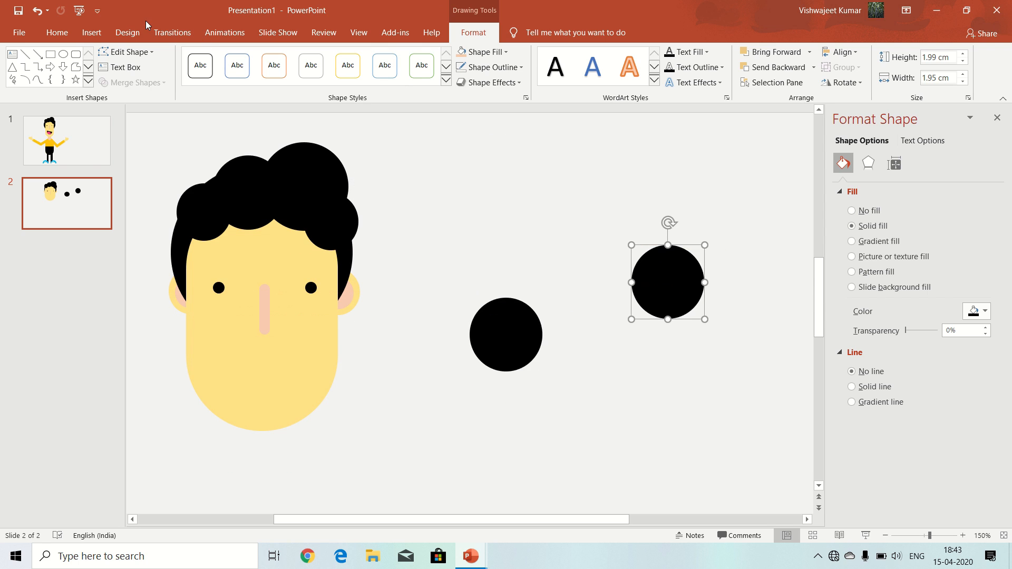
Draw a rectangle about 1.45 cm high by 3.69 cm wide over the upper part of the nearer loose circle and tilt it slightly clockwise.
left_click(51, 54)
mouse_move(438, 186)
left_mouse_down()
mouse_move(564, 269)
mouse_move(581, 264)
mouse_move(579, 239)
mouse_move(548, 306)
left_mouse_up()
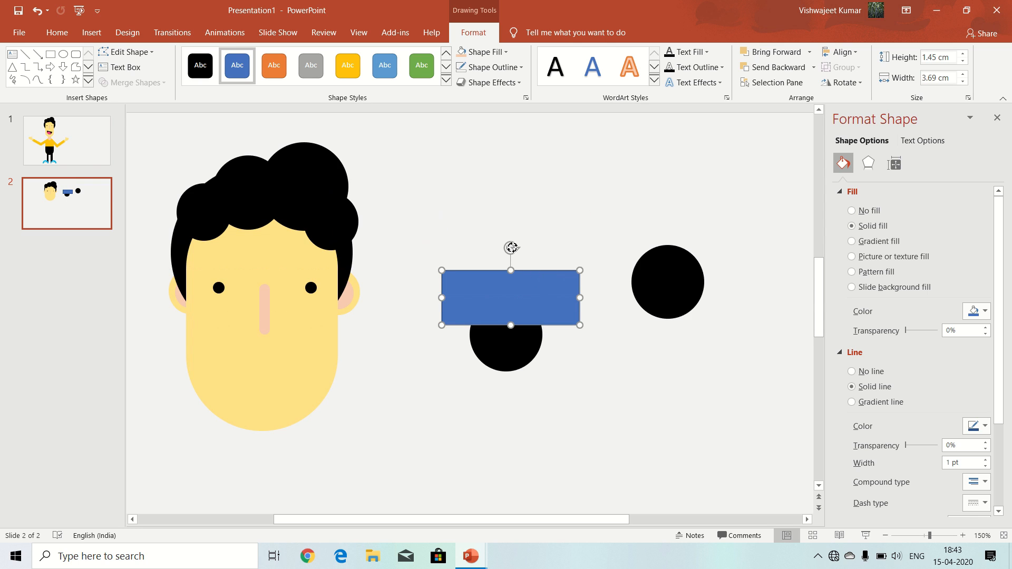
left_click_drag(511, 249, 519, 249)
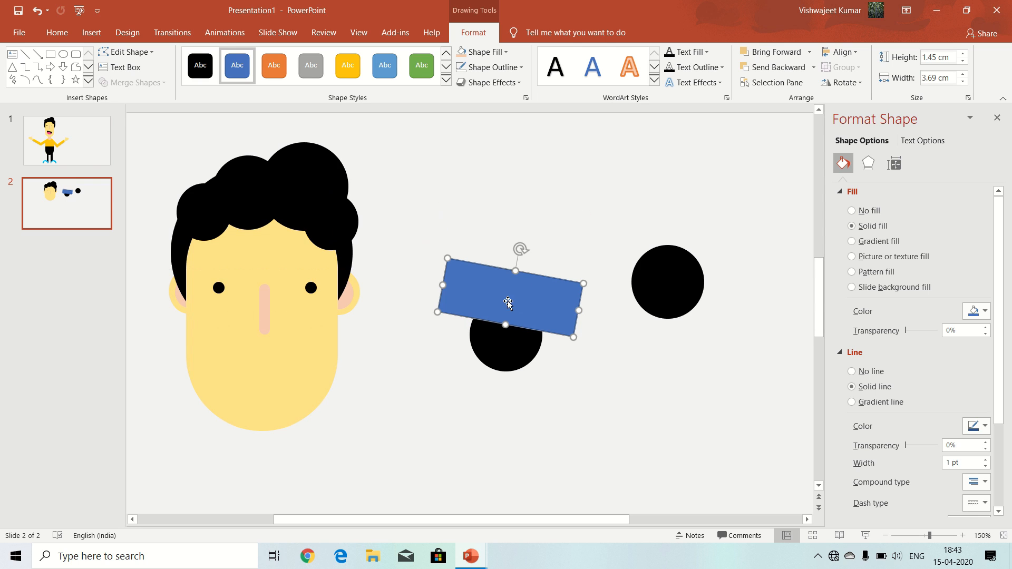
Subtract the tilted rectangle from the black circle beneath it to cut a mouth shape.
left_click(509, 346, "shift")
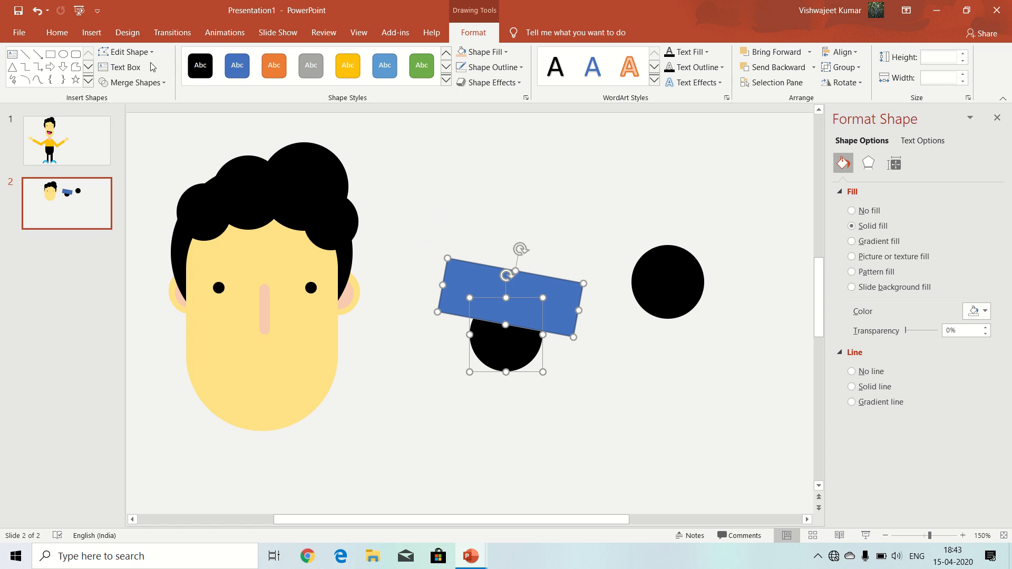
left_click(132, 83)
left_click(129, 158)
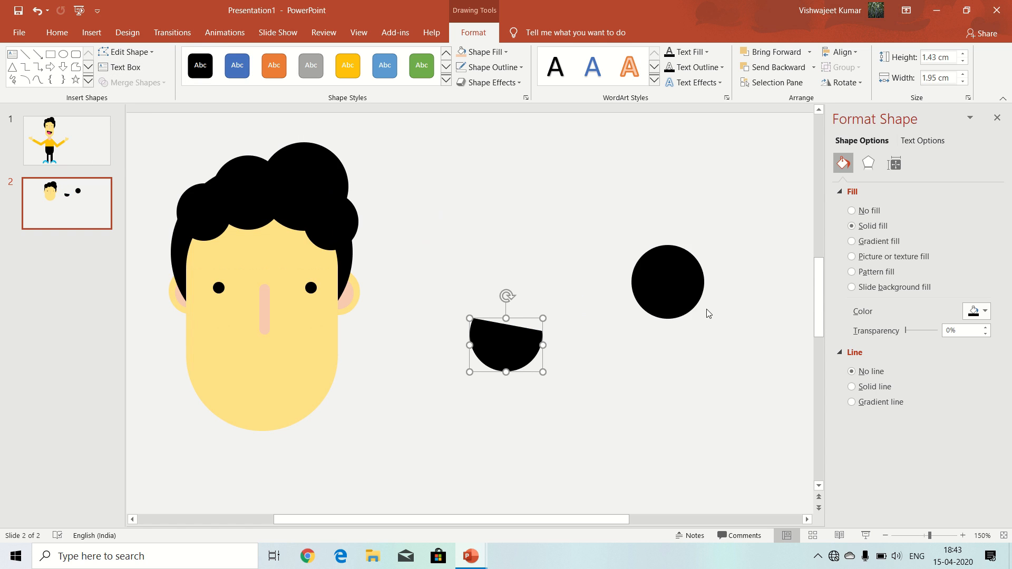
Place a copy of the mouth shape above the original and overlap it with the loose black circle, filled red.
left_click(646, 296)
left_click_drag(664, 295, 638, 322)
left_click(508, 348)
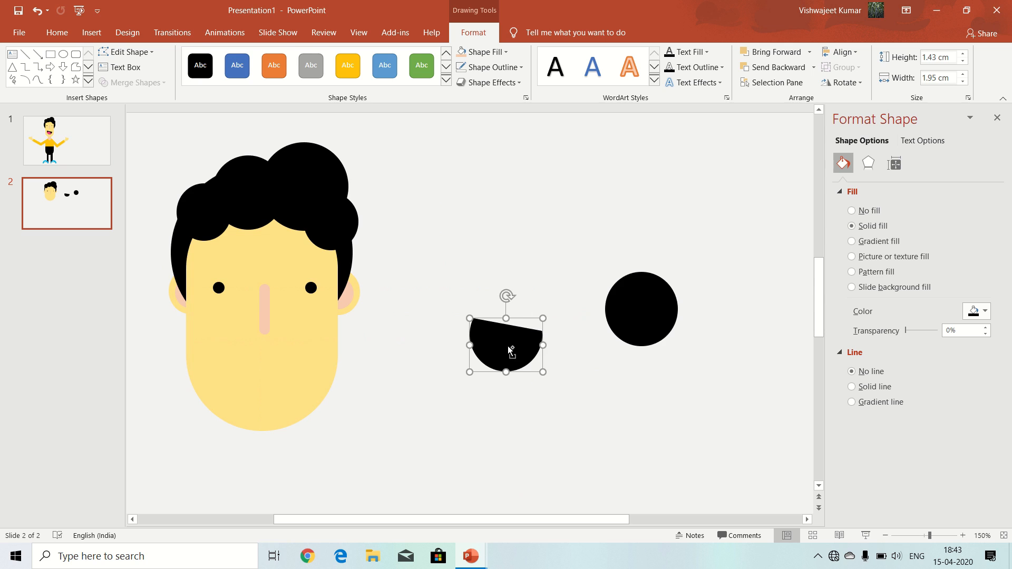
left_click_drag(511, 349, 516, 230)
left_click_drag(622, 309, 496, 252)
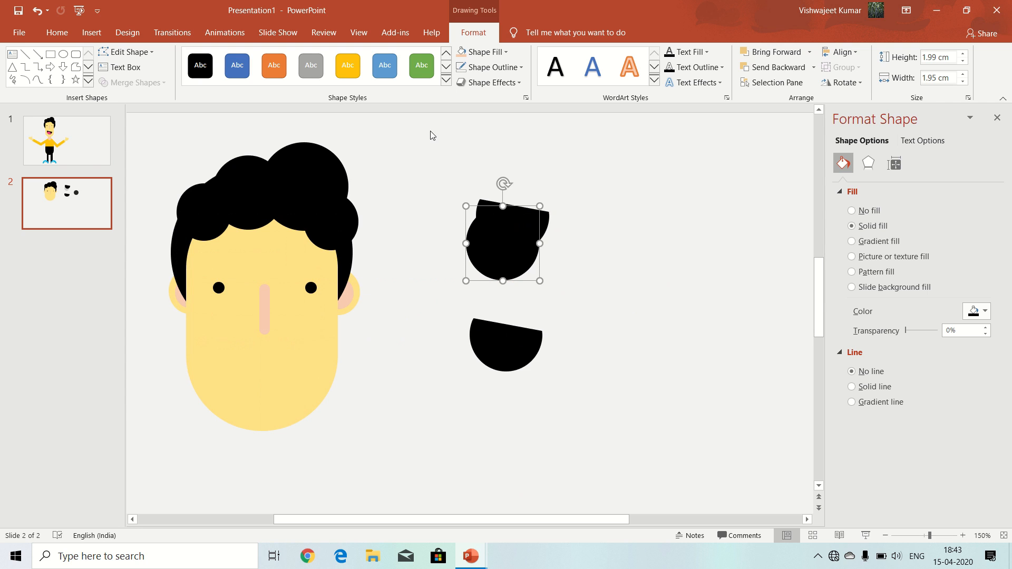
left_click(476, 52)
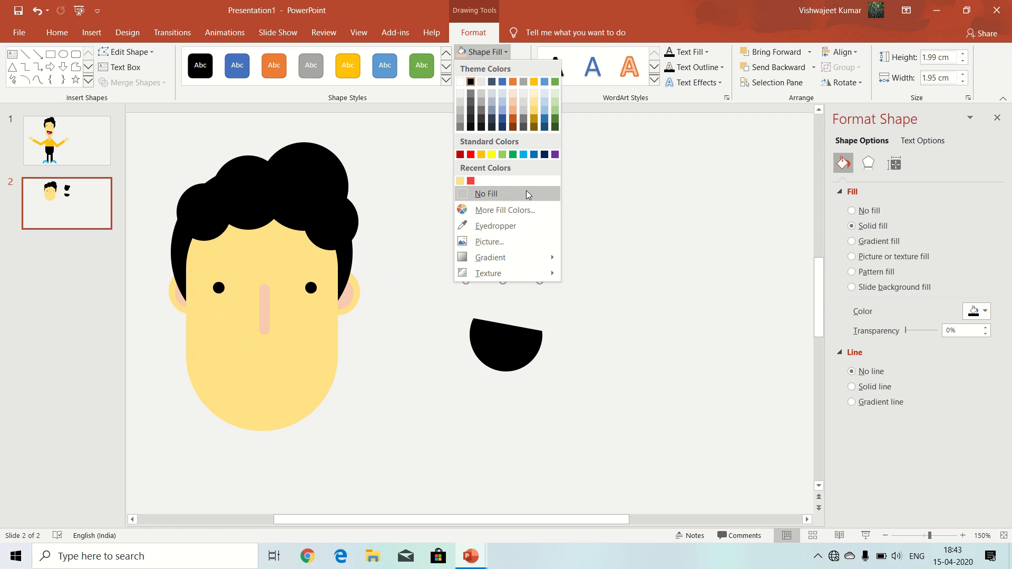
left_click(470, 181)
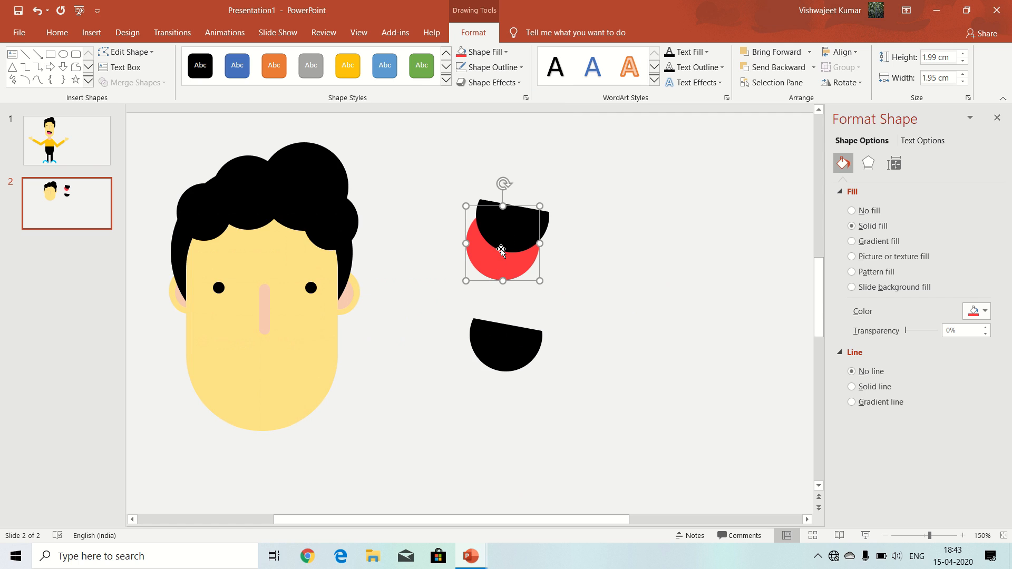
Try intersecting the red circle with the mouth copy and placing the result over the lower part of the mouth.
left_click(516, 232)
left_click(506, 262)
left_click(504, 220)
left_click(510, 265)
left_click(510, 235, "shift")
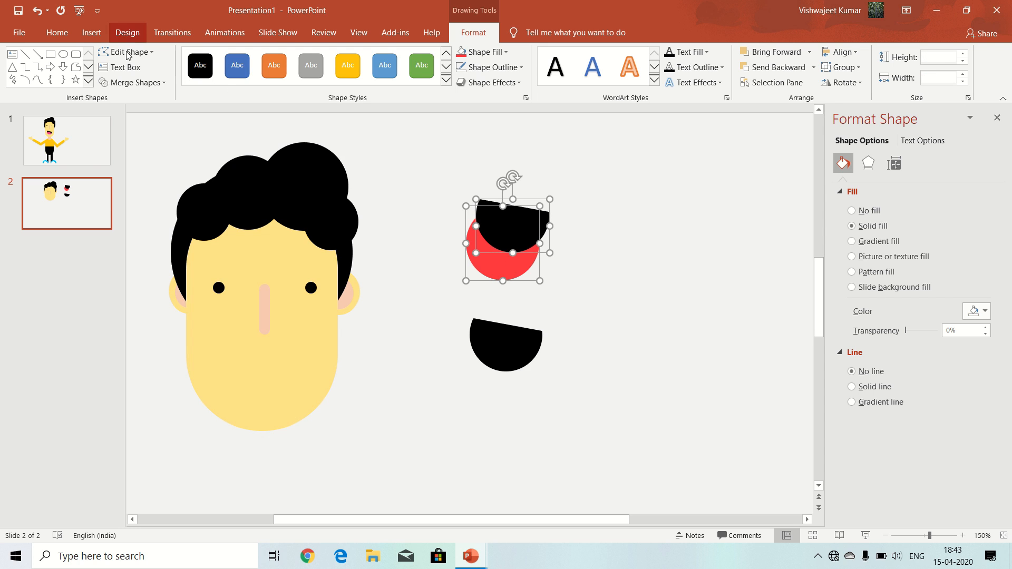
left_click(138, 83)
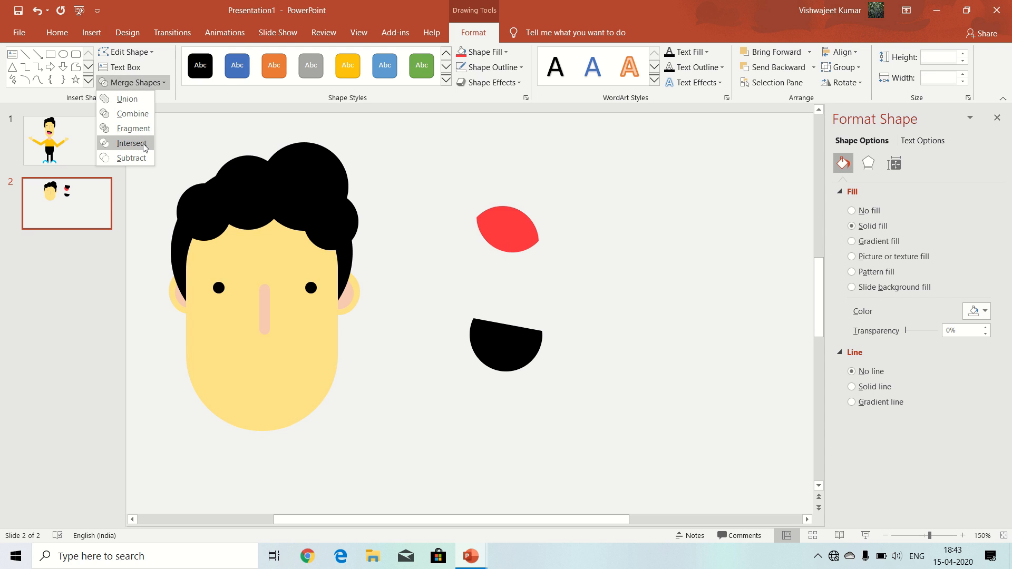
left_click(146, 148)
left_click(501, 227)
left_click_drag(496, 226, 496, 355)
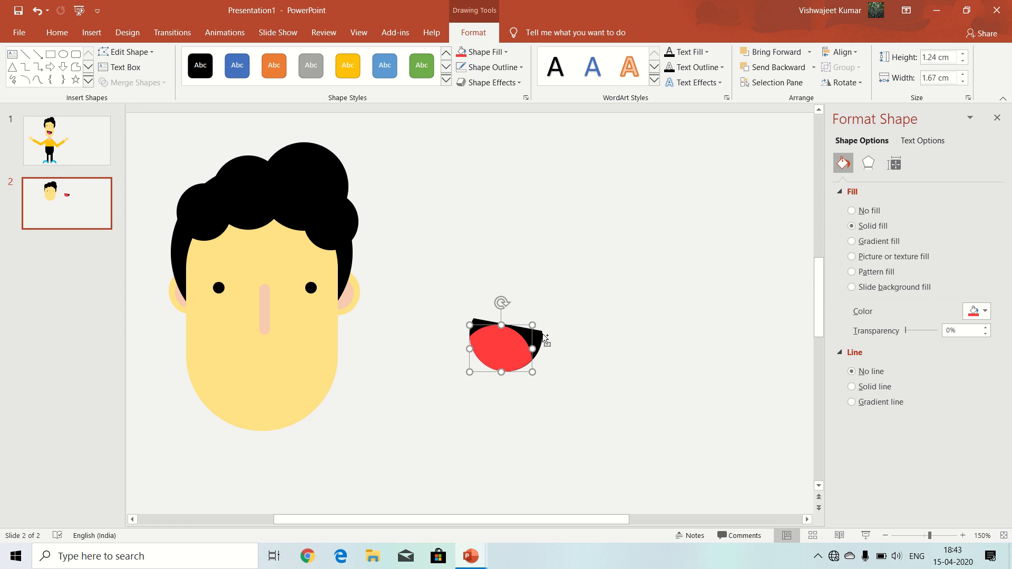
key("ctrl+z")
key("ctrl+z")
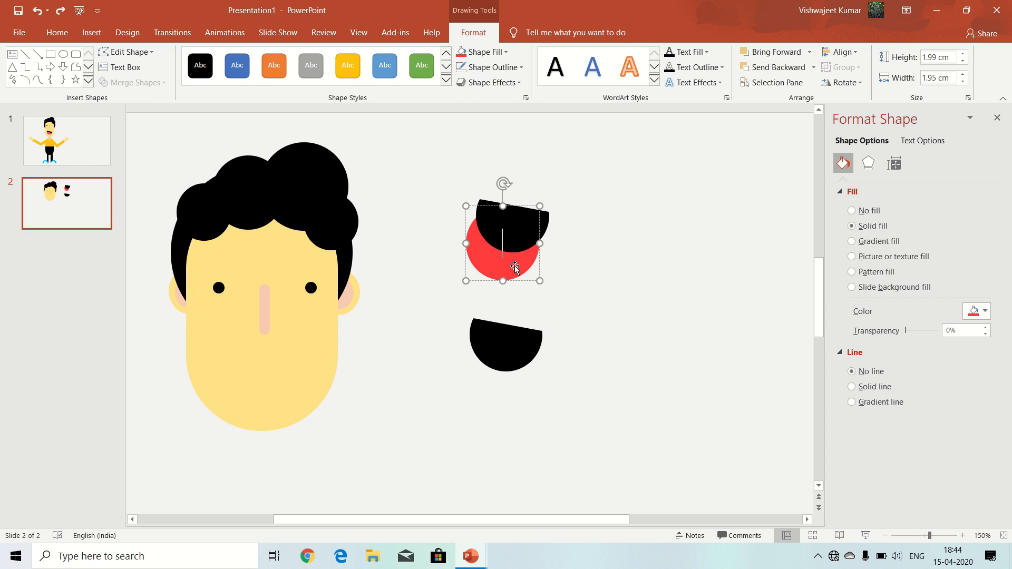
Shift the red circle slightly down and to the left so it overlaps less of the mouth copy.
left_click(568, 260)
left_click(502, 267)
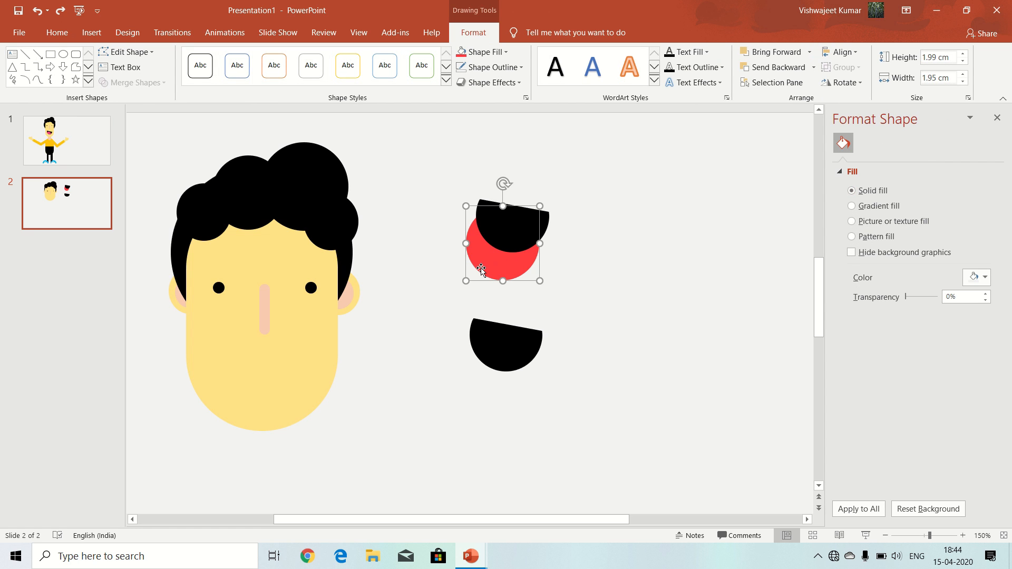
mouse_move(502, 266)
left_mouse_down()
mouse_move(462, 274)
mouse_move(496, 268)
left_mouse_up()
left_click(507, 240, "shift")
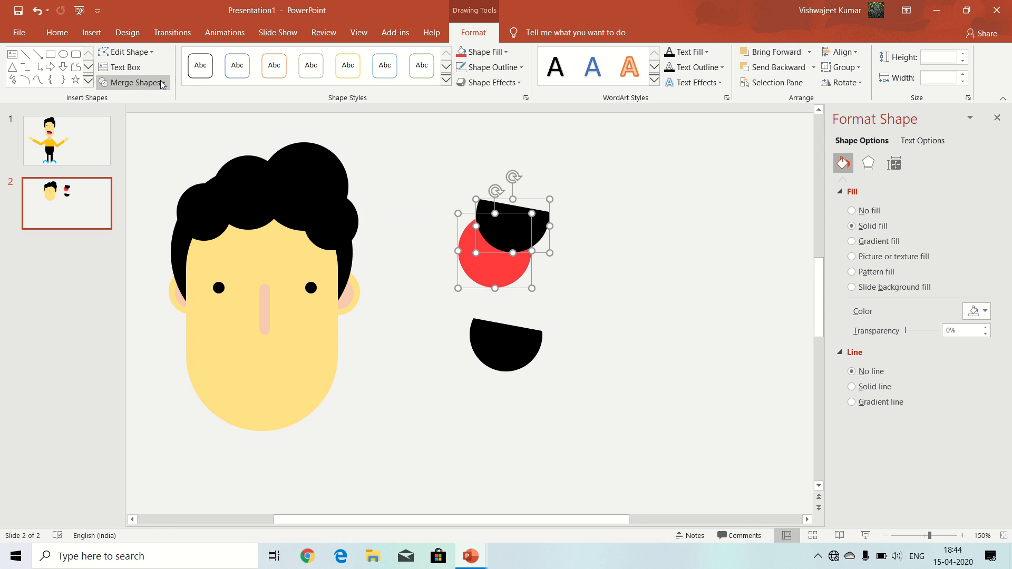
Try subtracting the mouth copy from the red circle.
left_click(135, 83)
left_click(147, 157)
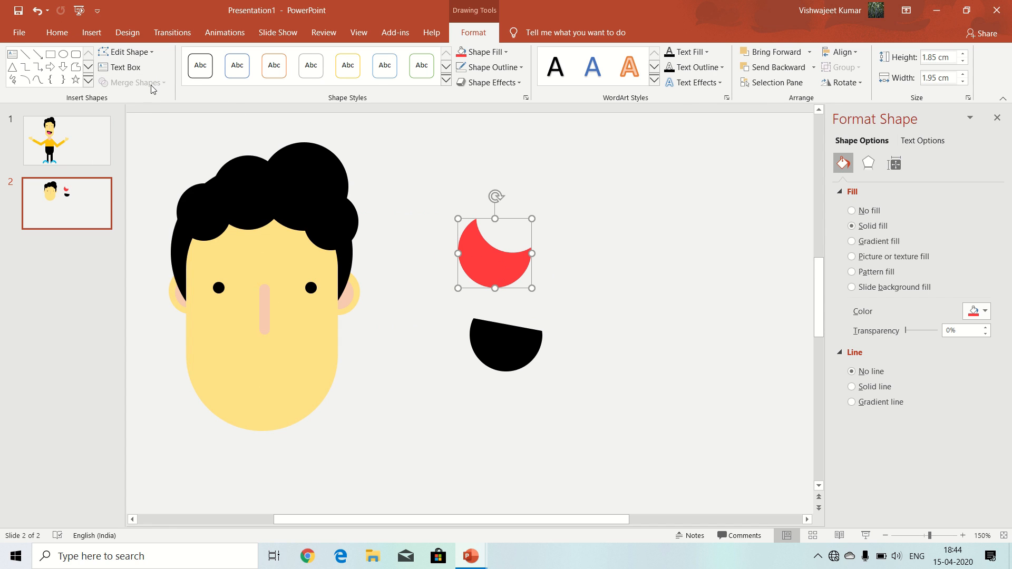
key("ctrl+z")
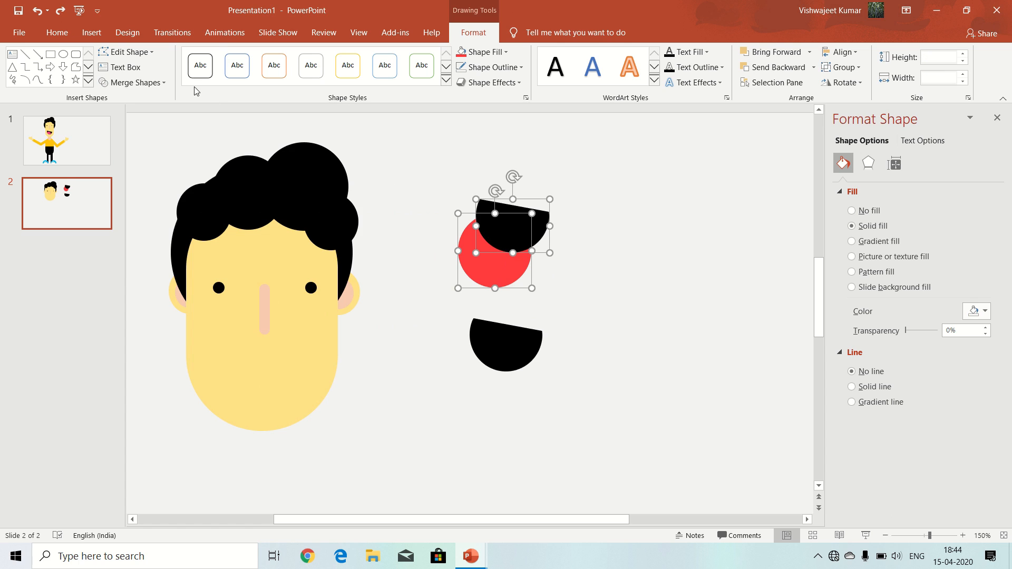
Intersect the red circle with the mouth copy and place the resulting tongue in the lower left of the mouth.
left_click(156, 87)
left_click(138, 142)
left_click(485, 228)
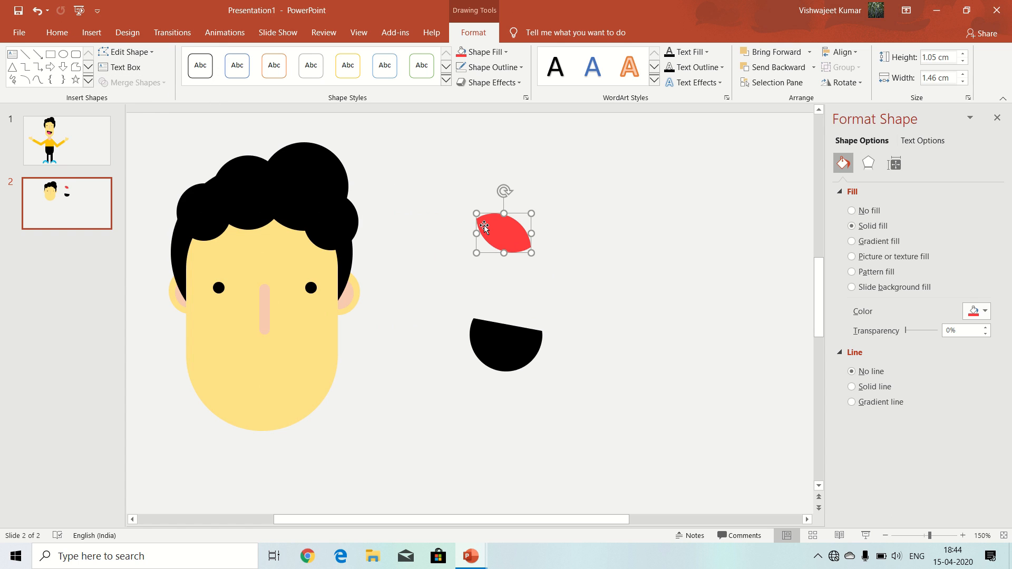
left_click_drag(501, 246, 494, 357)
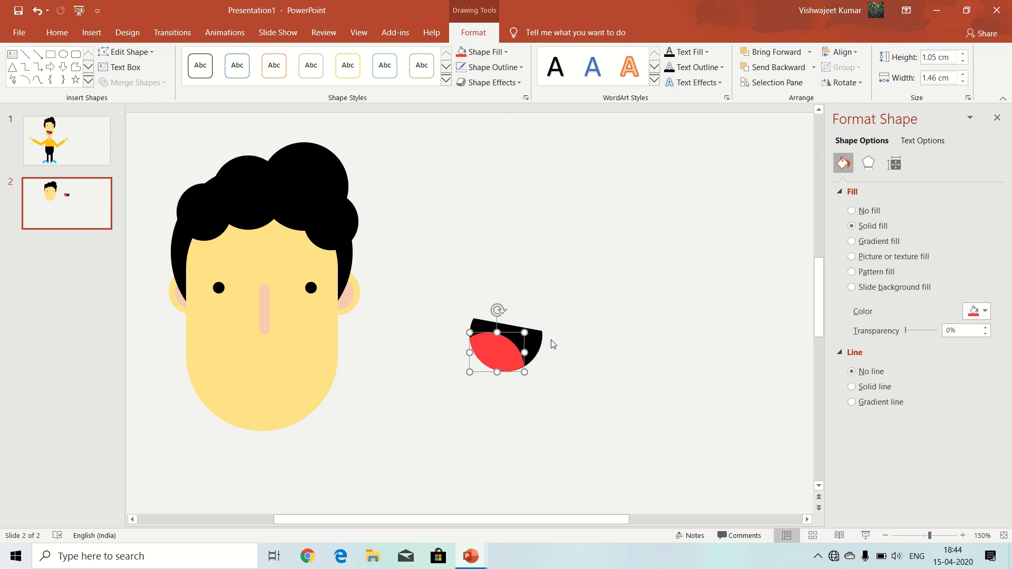
Group the tongue with the mouth and place the group on the face below the nose.
left_click(430, 292)
left_click_drag(451, 297, 584, 400)
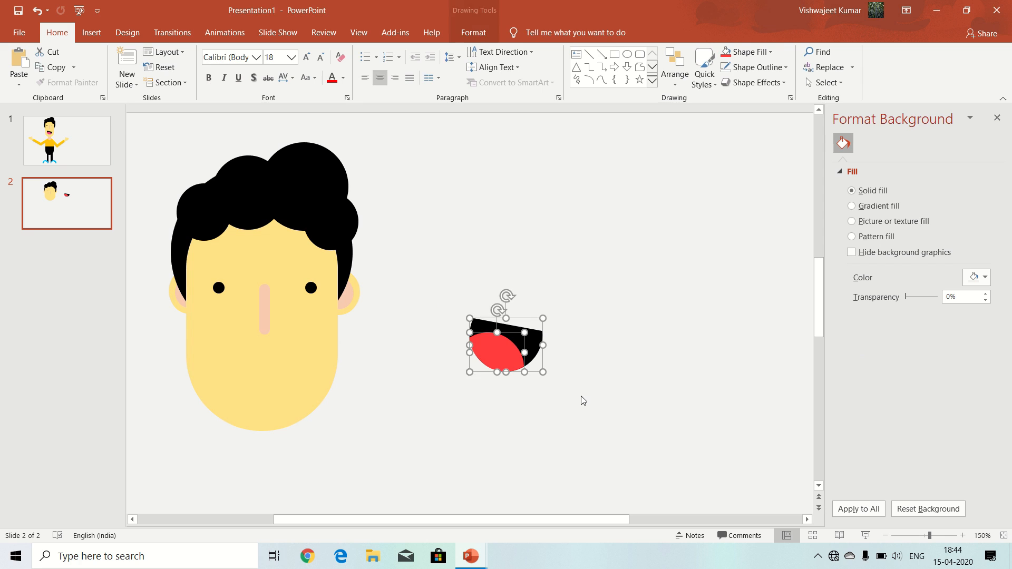
key("ctrl+g")
left_click_drag(475, 346, 274, 380)
left_click(446, 354)
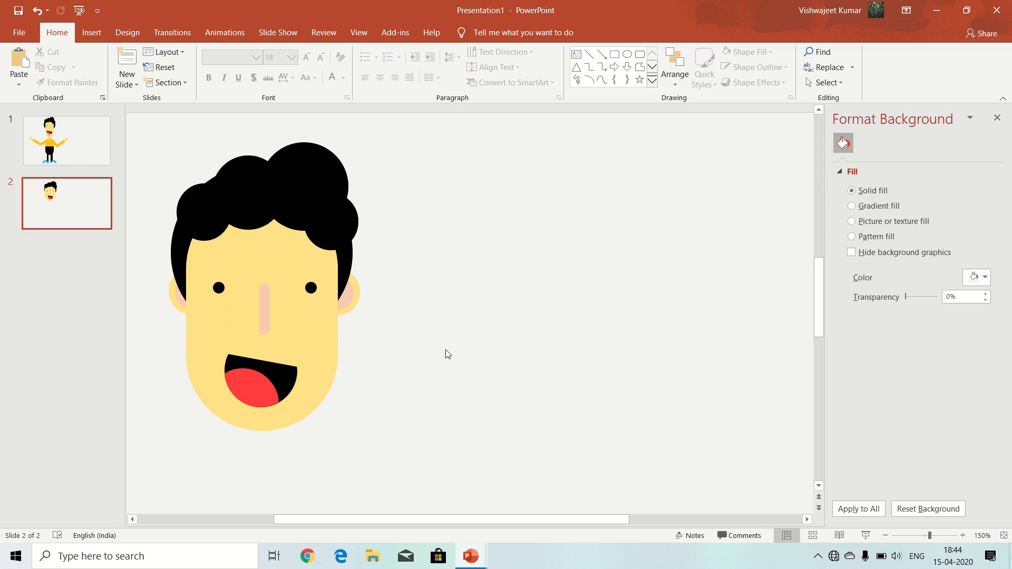
Duplicate the face shape, shrink the copy to about 1.73 by 1.11 cm, and place it at the chin as a neck.
scroll(405, 318, "down", 7, "ctrl")
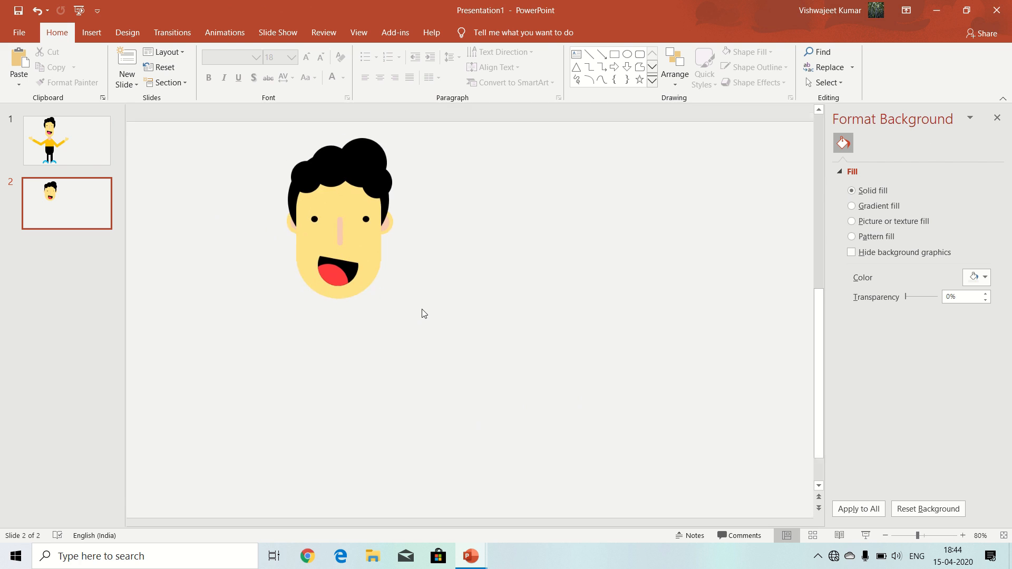
left_click(367, 246)
key("ctrl+d")
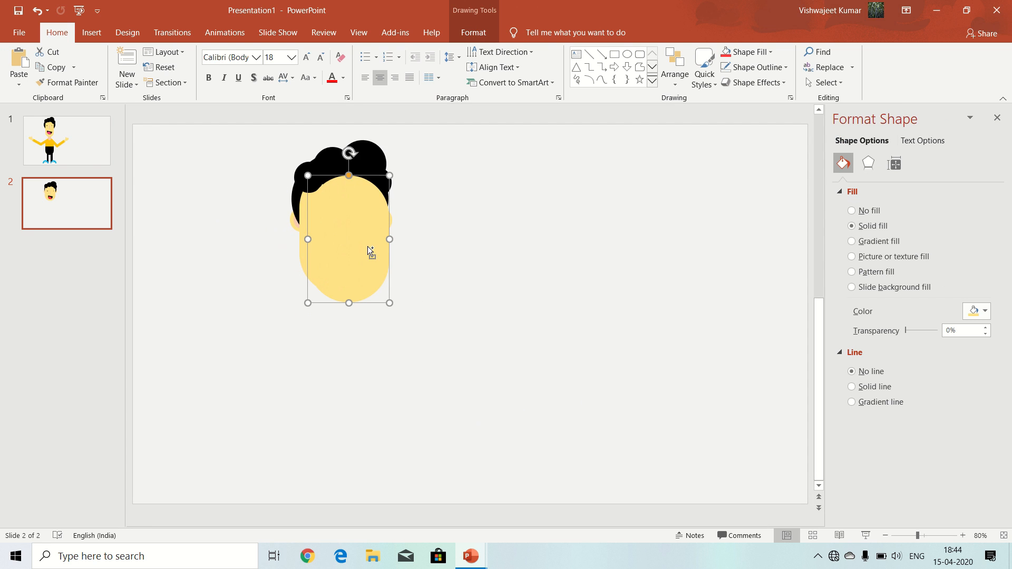
left_click_drag(368, 246, 561, 339)
mouse_move(493, 260)
left_mouse_down()
mouse_move(552, 352)
mouse_move(330, 339)
mouse_move(338, 305)
left_mouse_up()
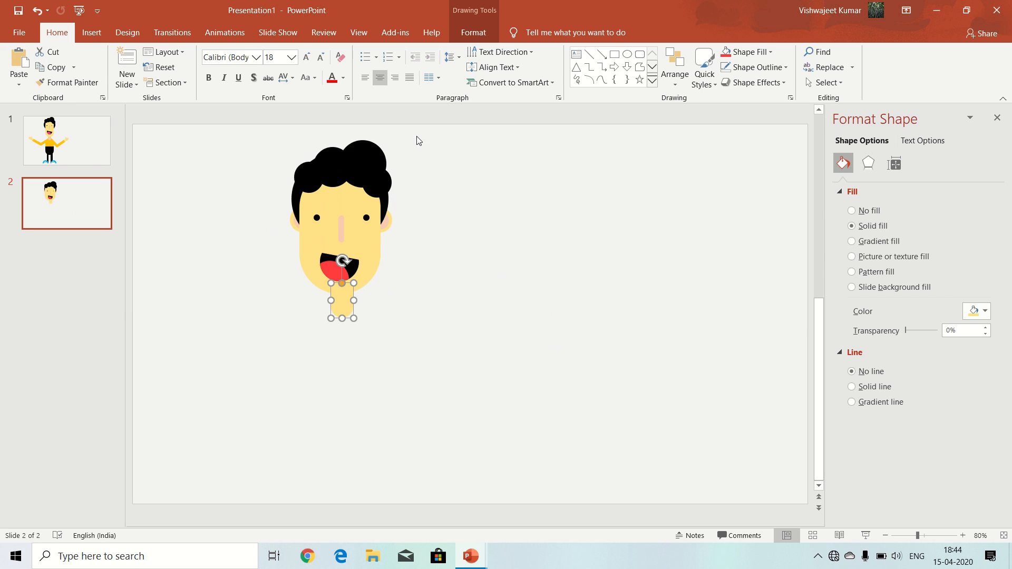
Fill the neck light orange and send it to the back behind the face.
left_click(473, 33)
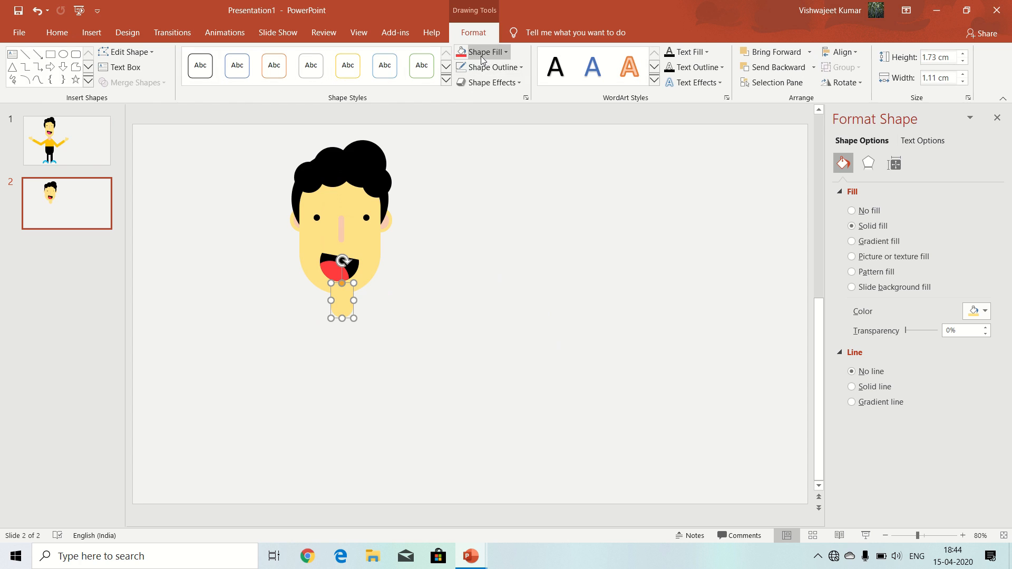
left_click(483, 52)
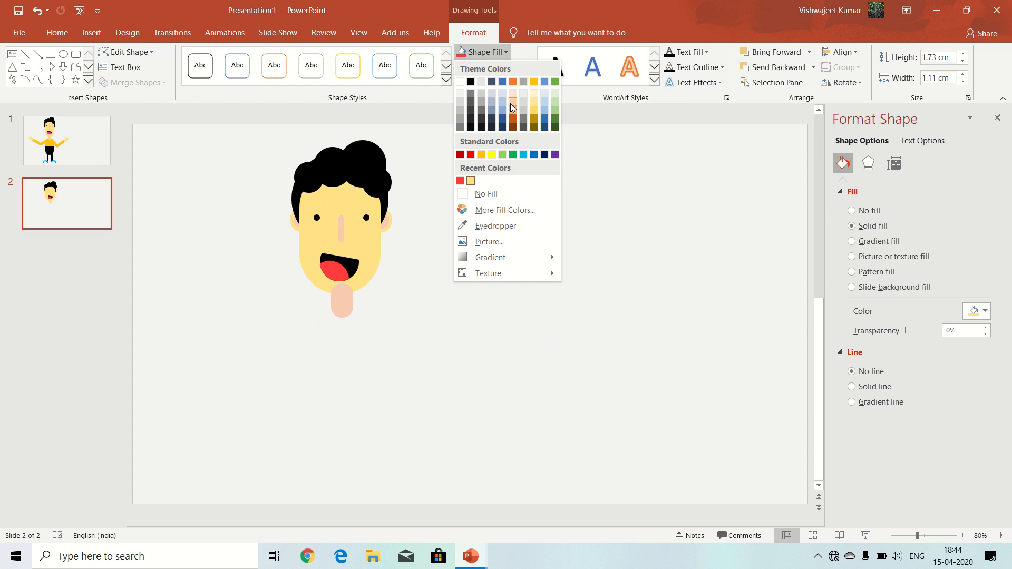
left_click(510, 103)
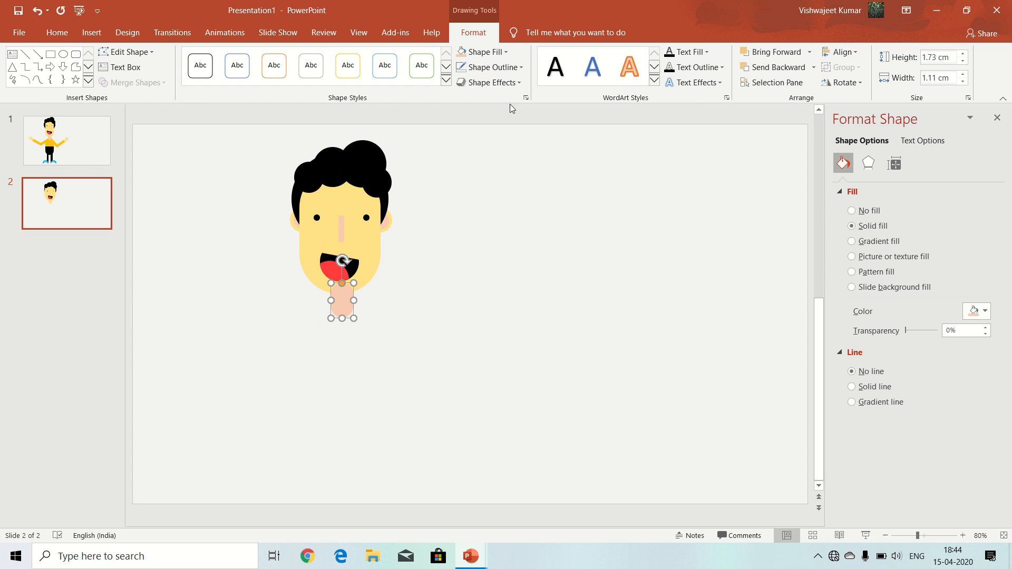
right_click(339, 304)
left_click(394, 160)
Place one copy of the face shape below the neck as a torso and another in the empty area beside it.
left_click(366, 245)
left_click_drag(366, 244, 358, 377)
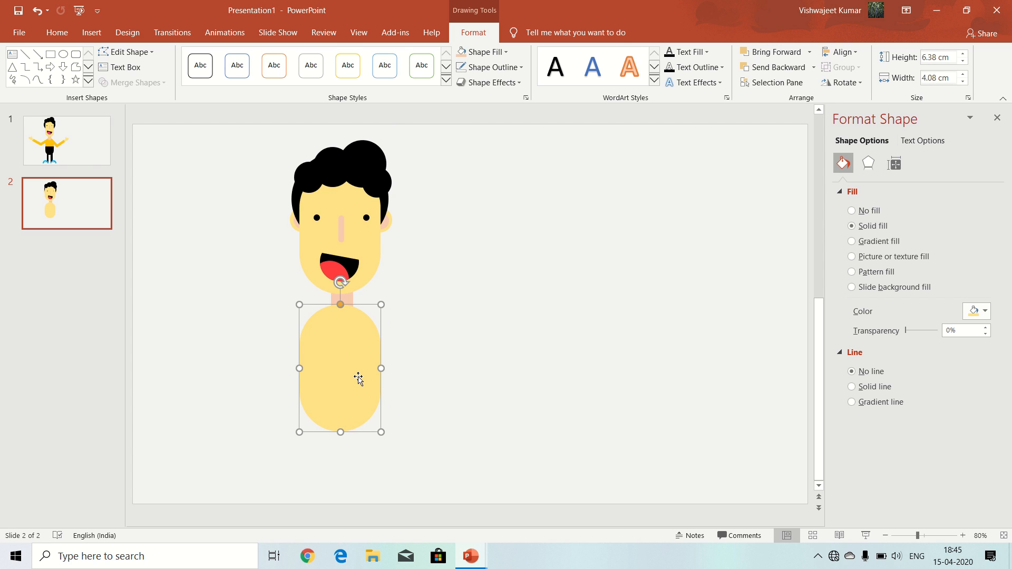
key("ctrl+d")
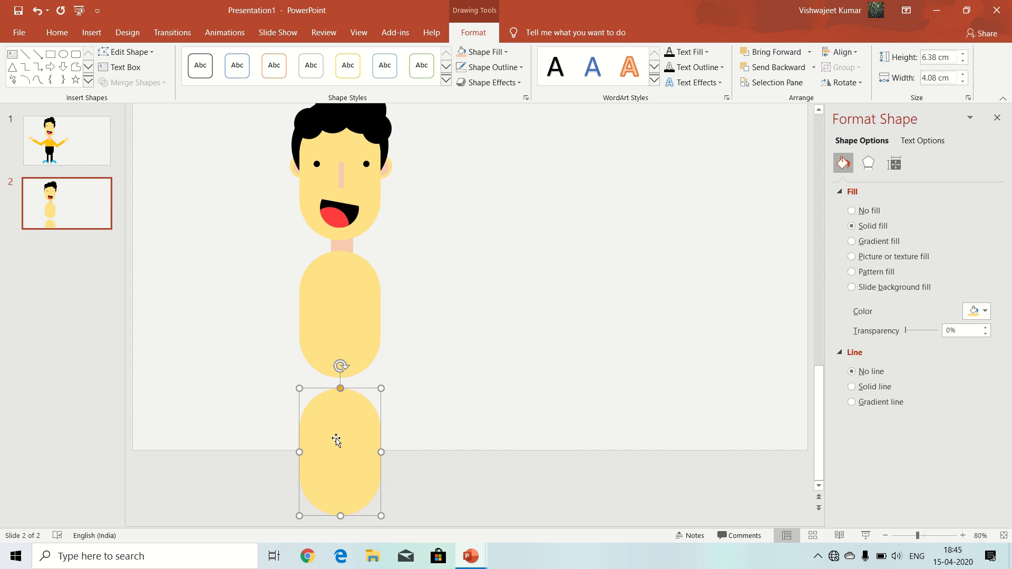
left_click_drag(337, 439, 561, 291)
Fill the torso with the standard orange and send it to the back behind the neck.
left_click(350, 365)
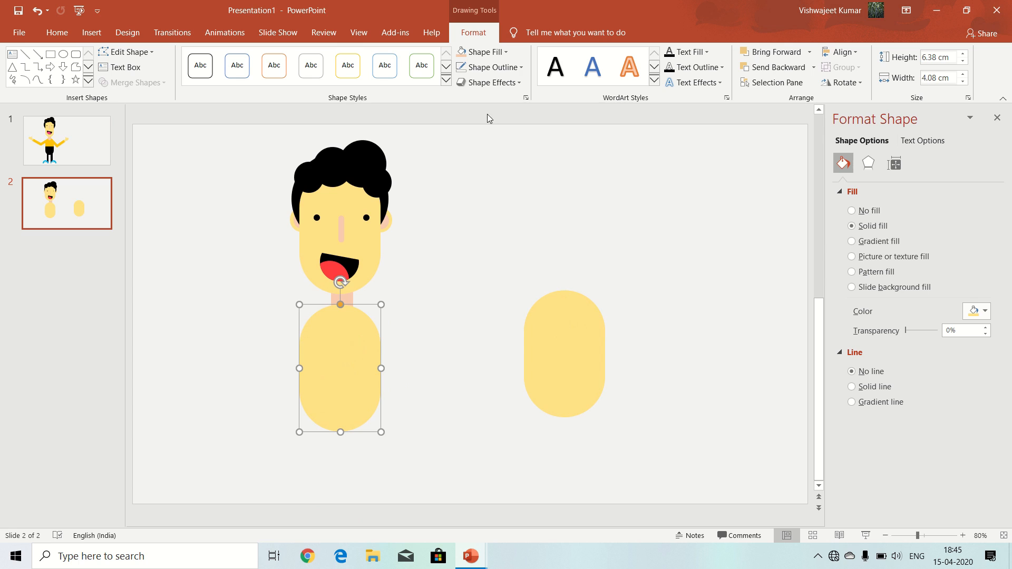
left_click(500, 52)
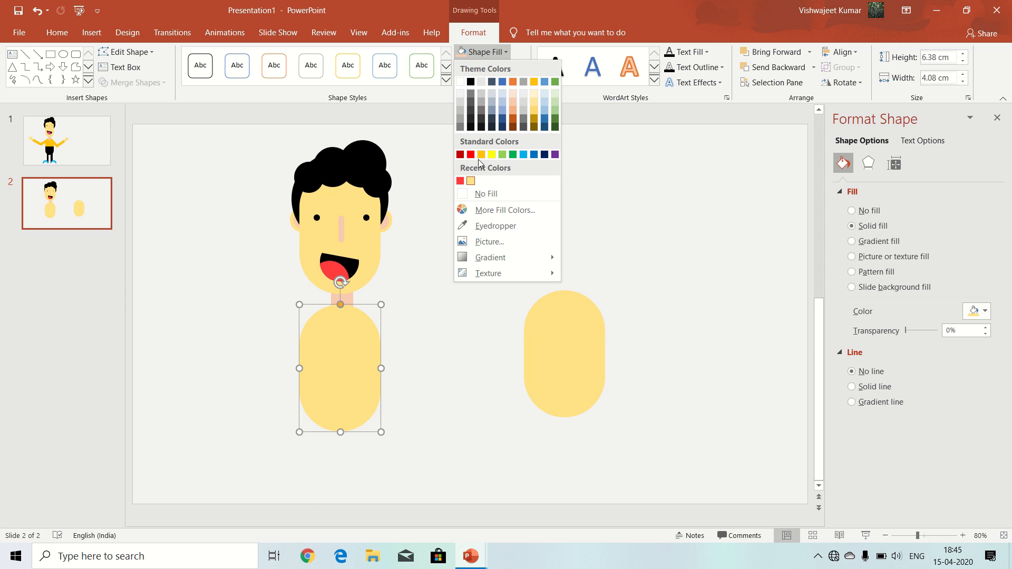
left_click(481, 155)
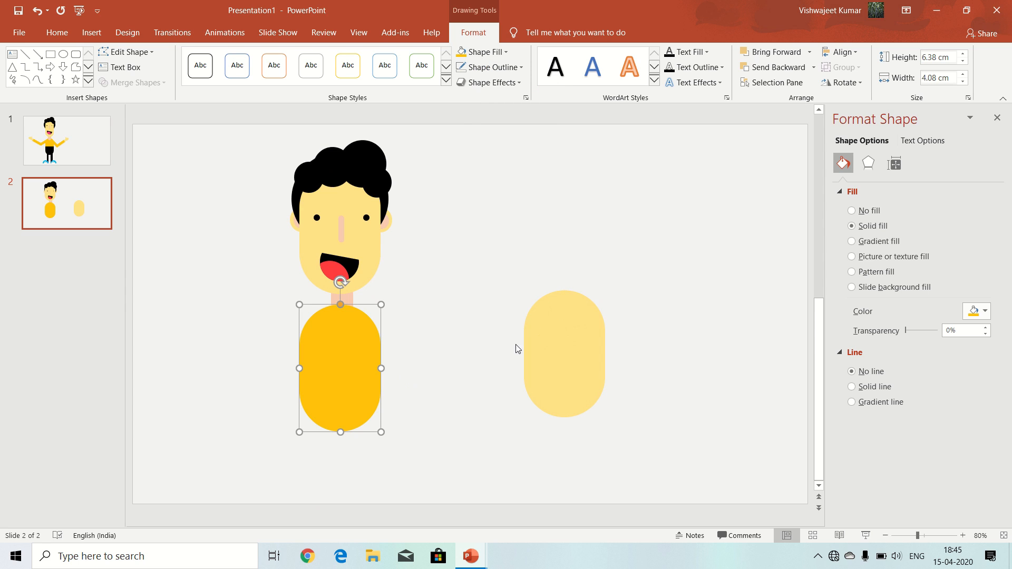
right_click(341, 326)
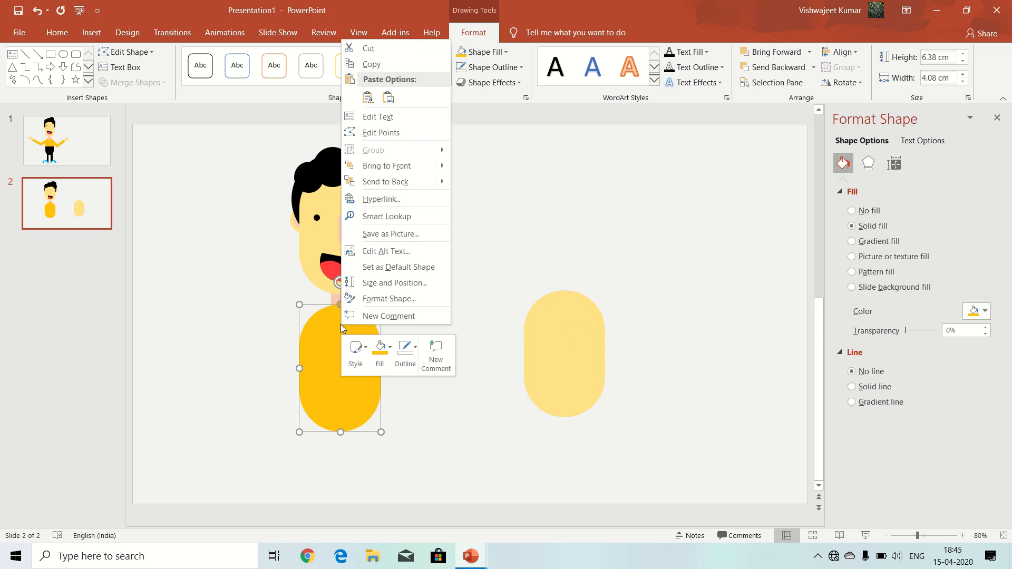
left_click(391, 180)
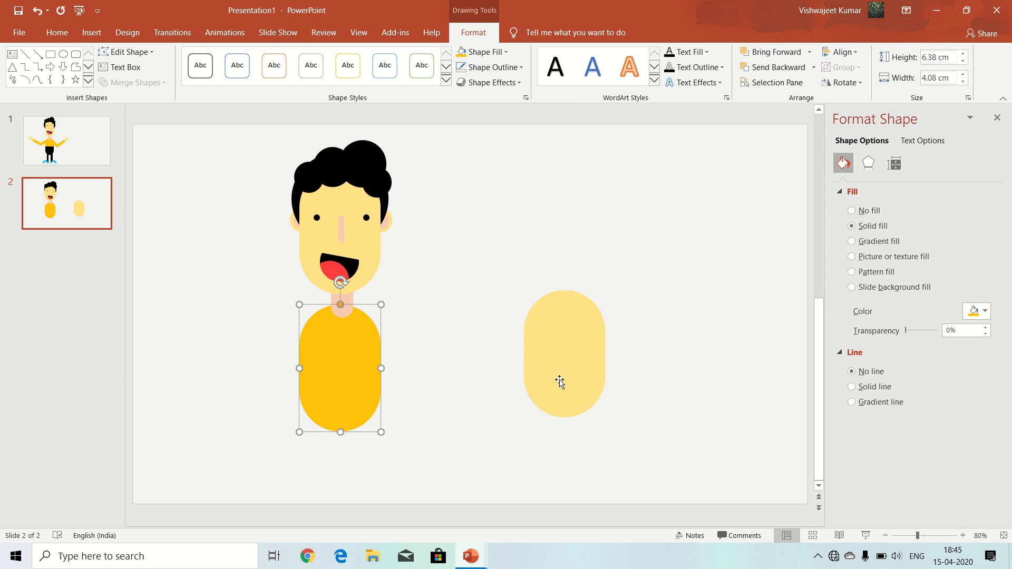
Draw a rectangle about 4.72 cm high by 11.43 cm wide covering the upper half of the loose rounded shape.
left_click(565, 365)
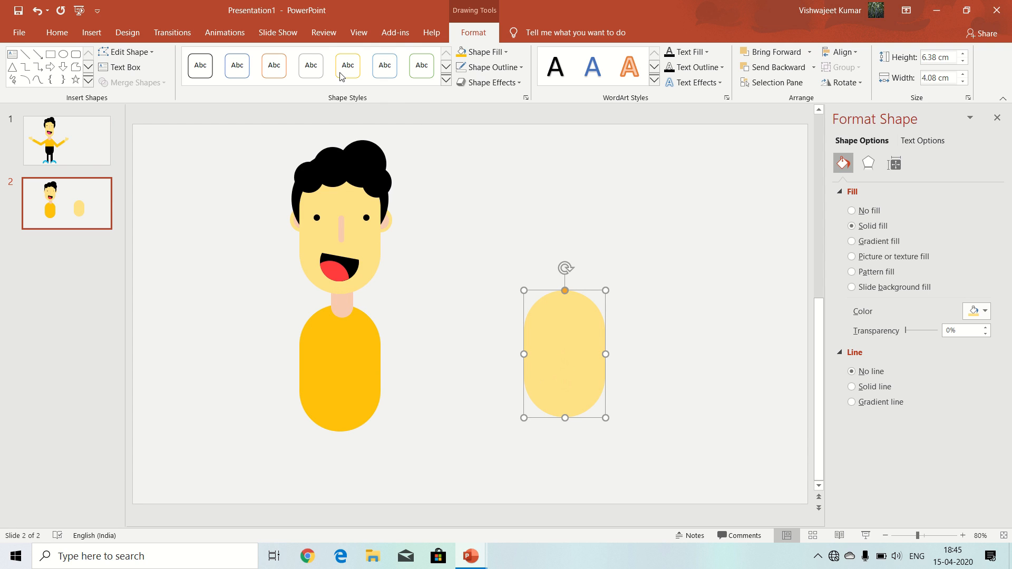
left_click(51, 54)
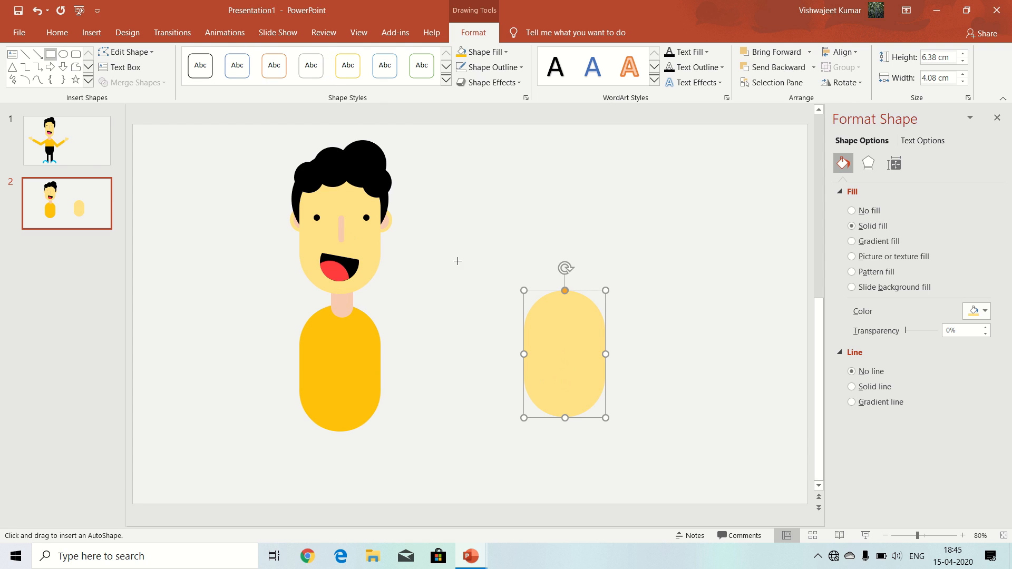
left_click_drag(457, 261, 685, 355)
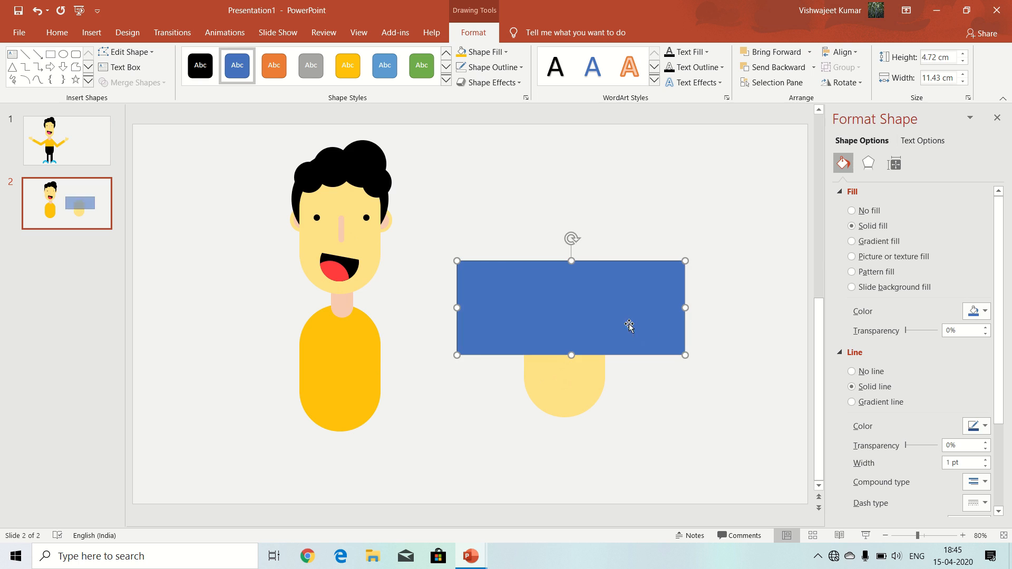
mouse_move(628, 321)
left_mouse_down()
mouse_move(635, 338)
mouse_move(635, 315)
mouse_move(635, 328)
left_mouse_up()
Subtract the blue rectangle from the loose rounded shape to leave only its lower half.
left_click(568, 397)
left_click(572, 339, "shift")
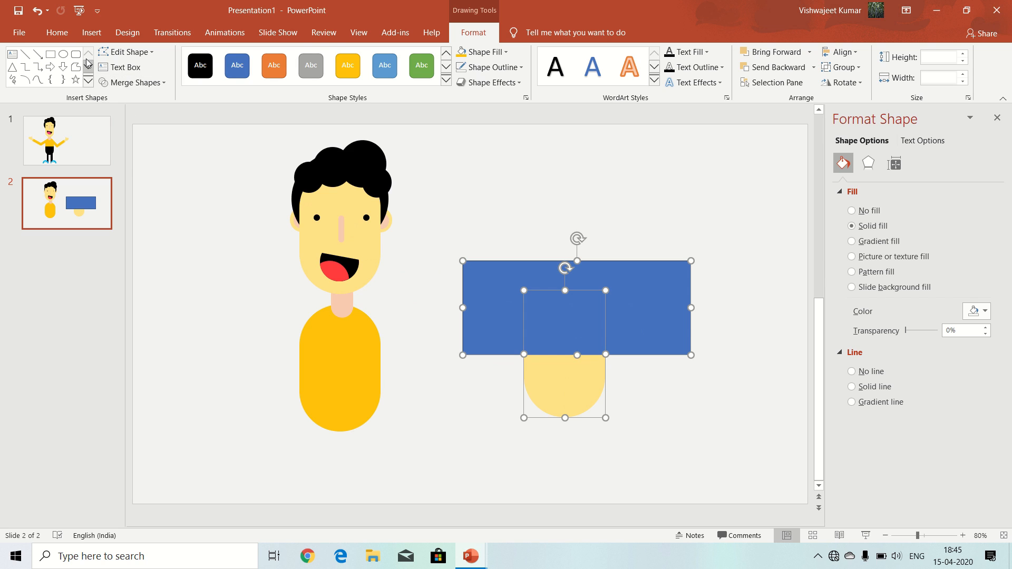
left_click(117, 82)
left_click(129, 159)
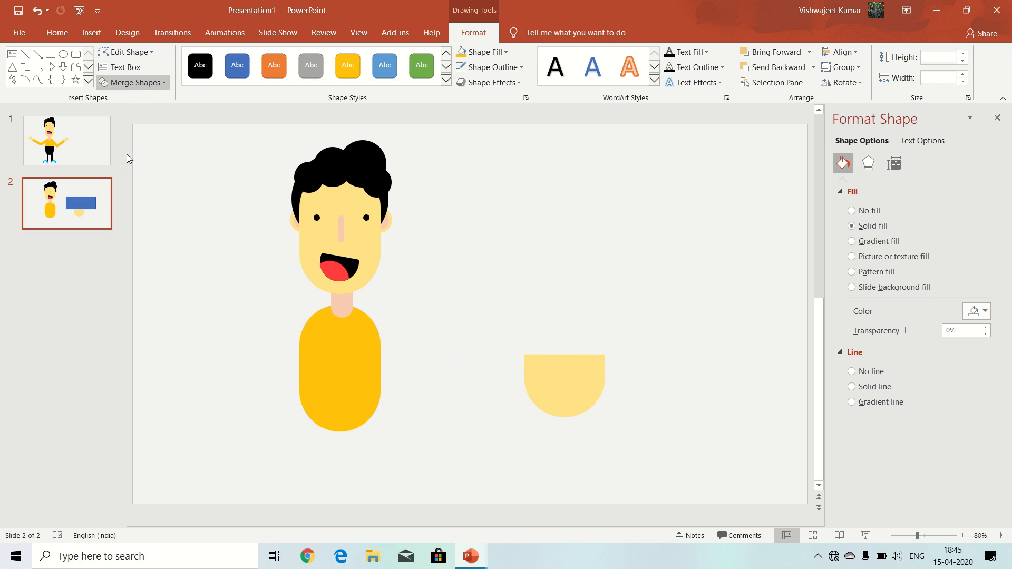
Fill the loose half-rounded shape with black and place it over the lower half of the torso.
left_click(483, 52)
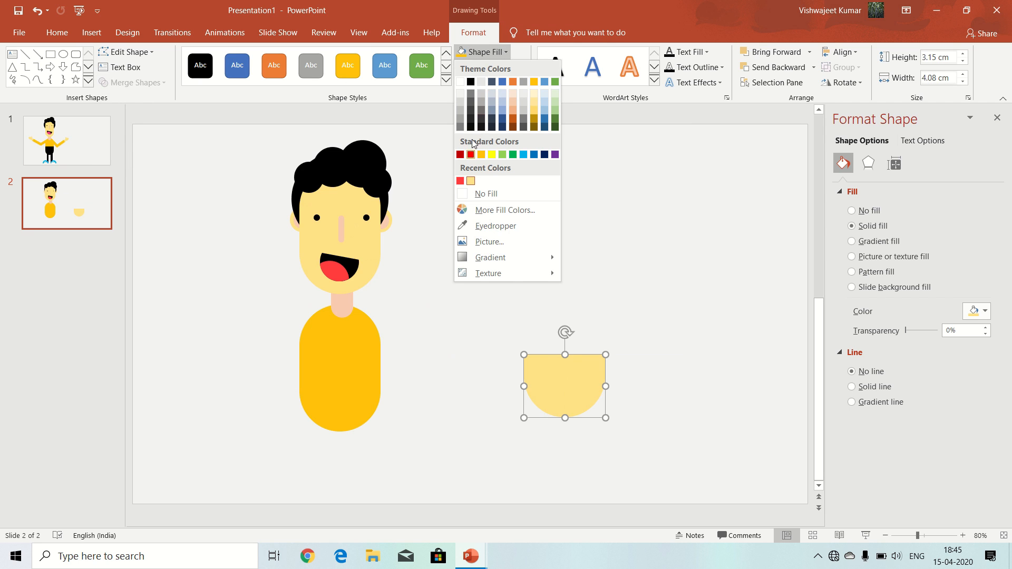
left_click(470, 84)
left_click_drag(564, 395, 340, 409)
left_click(447, 375)
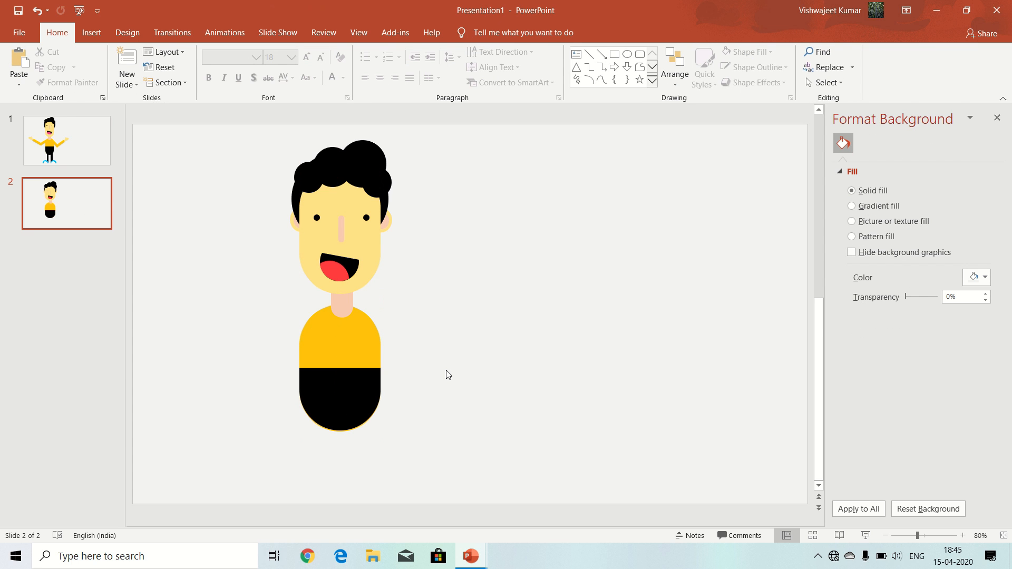
Check the arms on slide 1, and shrink a copy of the orange torso into a narrow vertical bar in the empty area of slide 2.
left_click(72, 139)
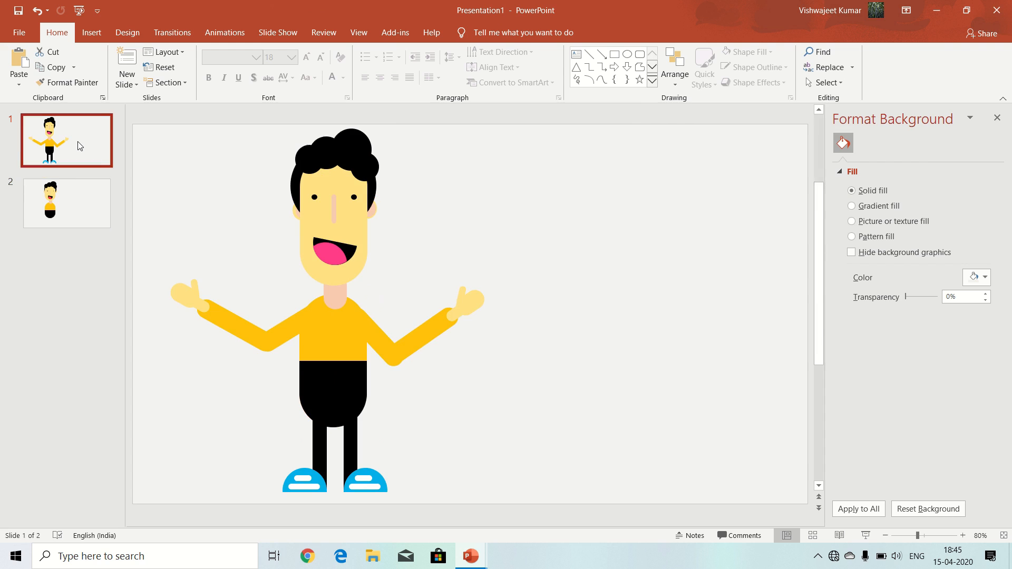
left_click(81, 211)
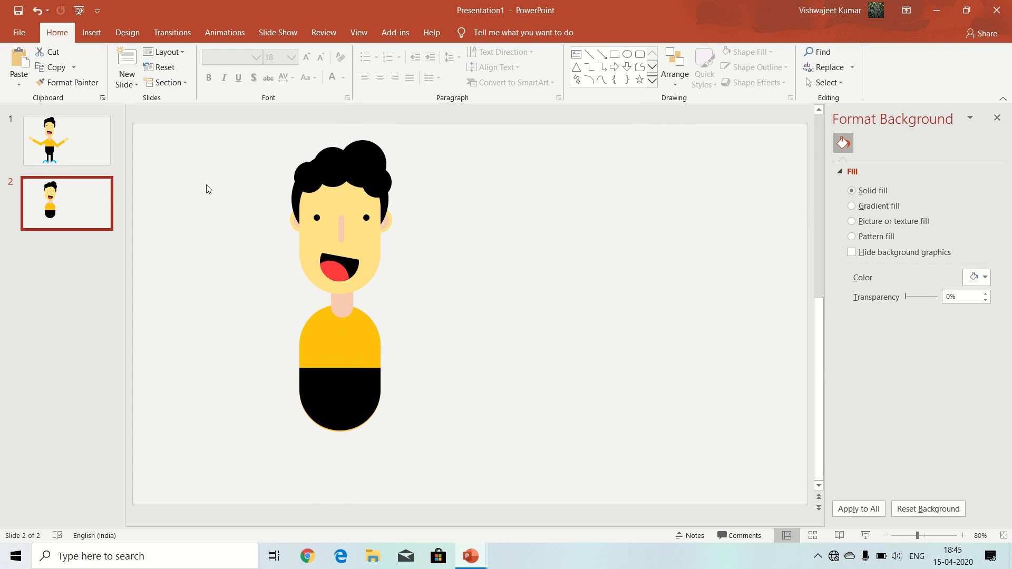
left_click(350, 351)
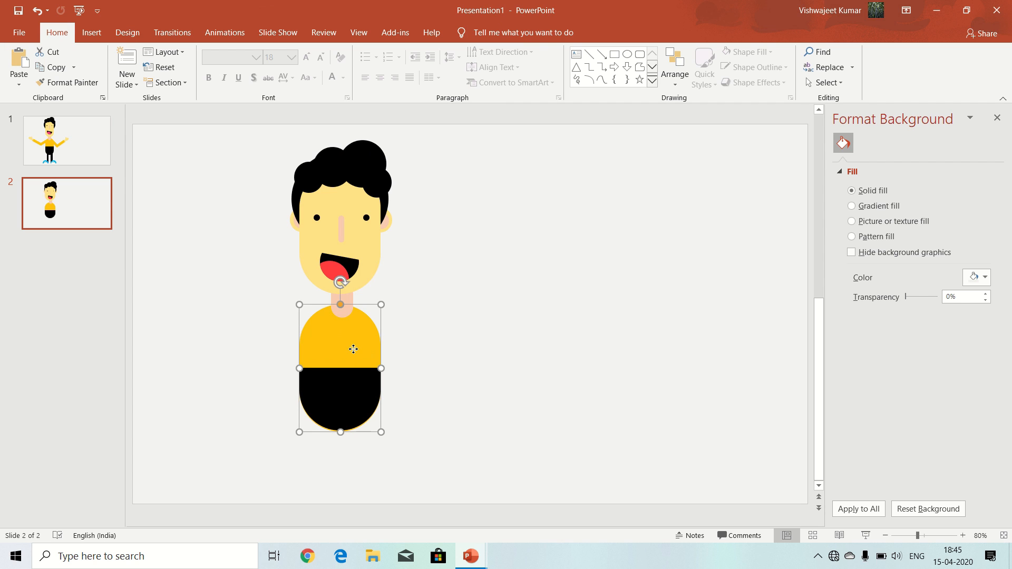
left_click_drag(357, 353, 576, 326)
left_click_drag(528, 277, 580, 326)
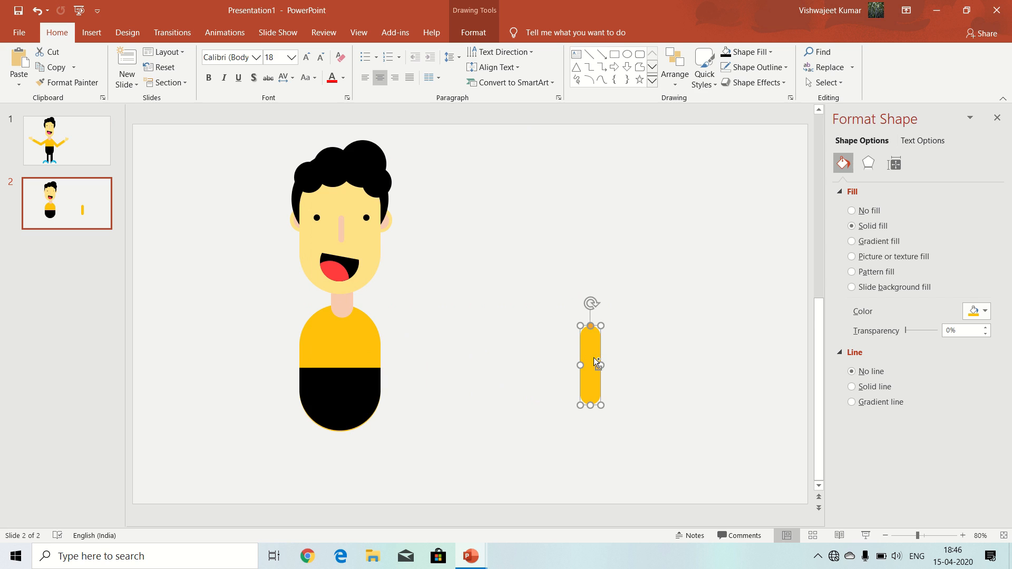
Copy the orange bar, tilt the copy outward and attach it to the torso's left shoulder as an upper arm.
left_click_drag(594, 357, 874, 378)
left_click_drag(792, 378, 177, 334)
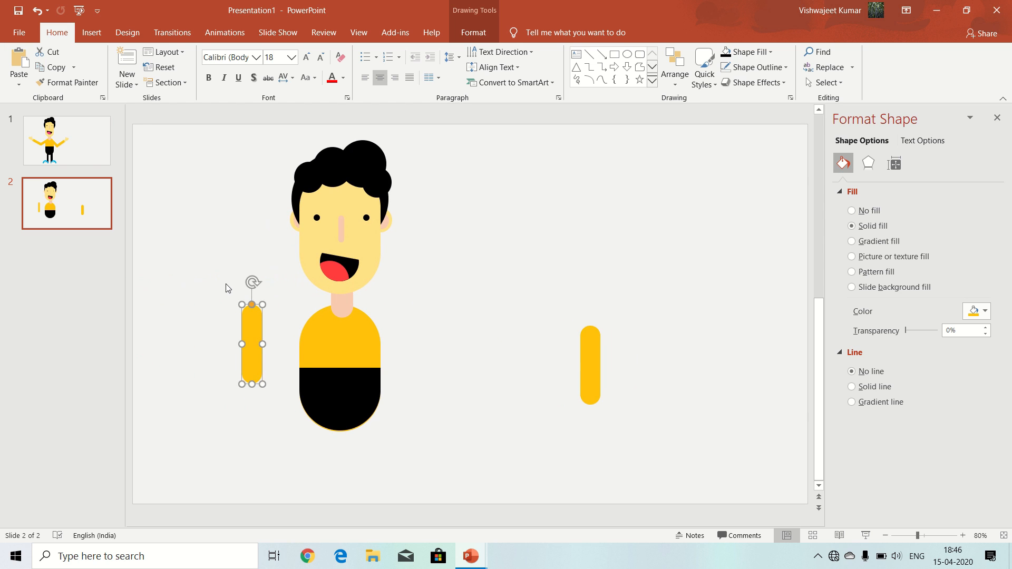
left_click_drag(255, 285, 301, 296)
left_click_drag(267, 331, 296, 346)
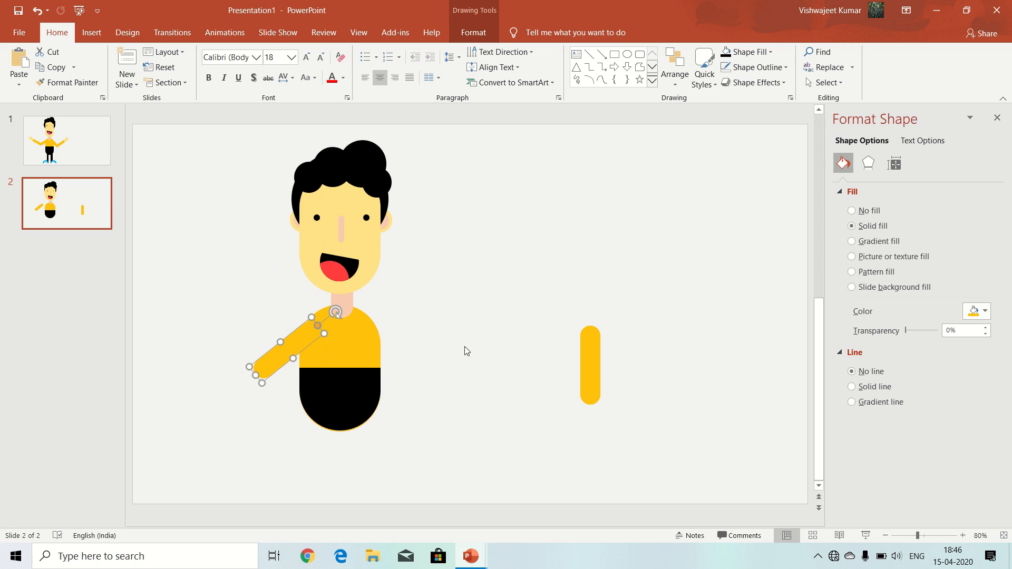
Attach an oppositely tilted copy of the bar to the torso's right shoulder and lengthen the loose bar as a forearm.
left_click(588, 339)
left_click_drag(592, 305, 532, 219)
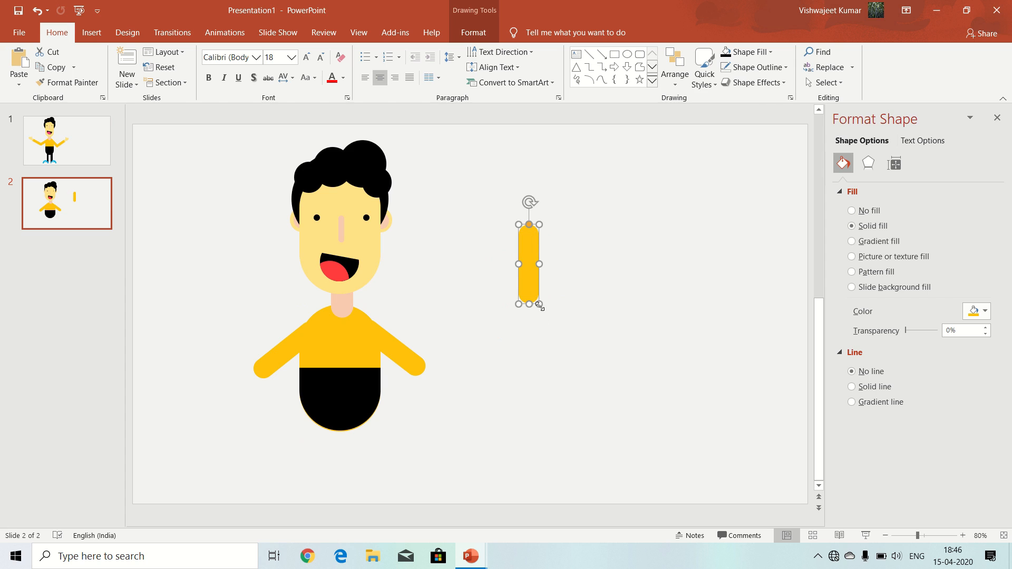
left_click_drag(531, 305, 531, 332)
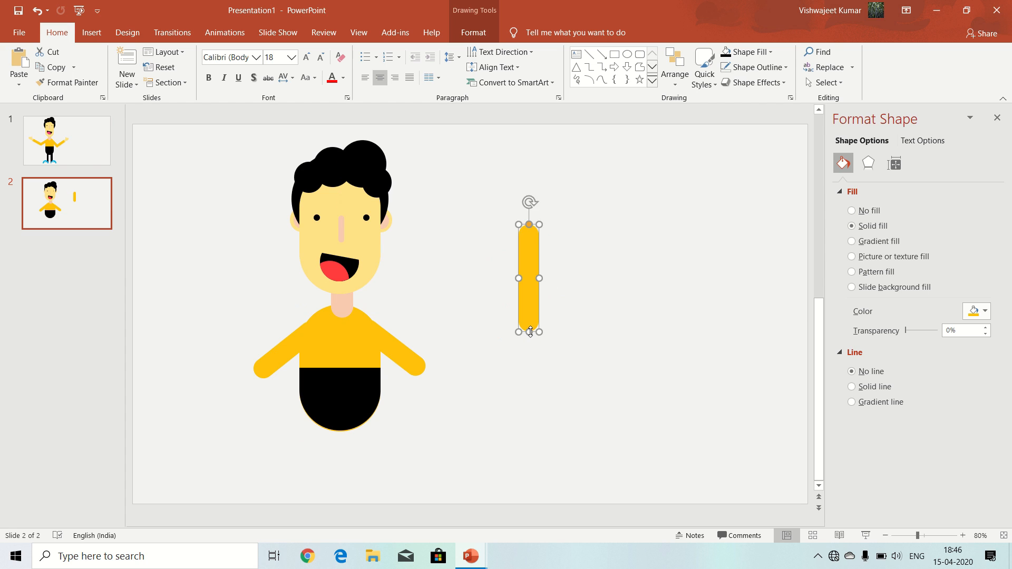
Add a bar copy about 1.1 cm high by 0.55 cm wide at the forearm's lower end as a wrist, filled with the recent light yellow.
scroll(592, 292, "up", 5)
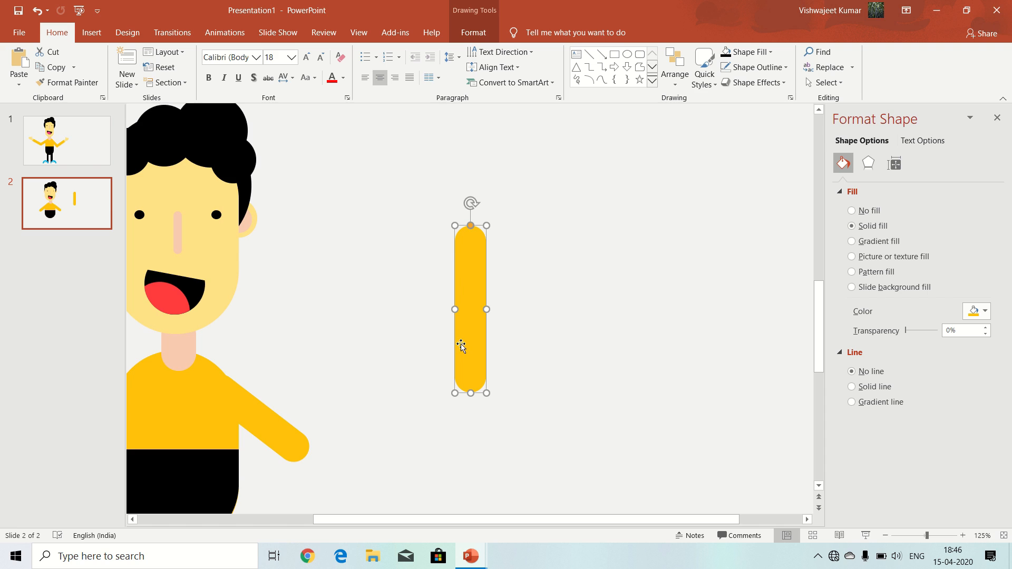
left_click_drag(463, 344, 563, 386)
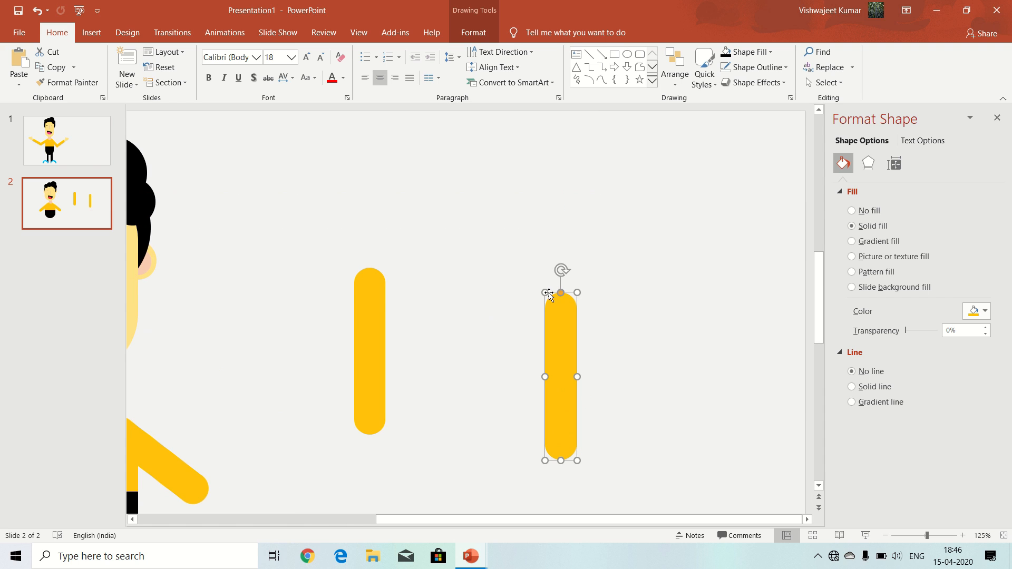
left_click_drag(545, 291, 367, 430)
left_click(452, 57)
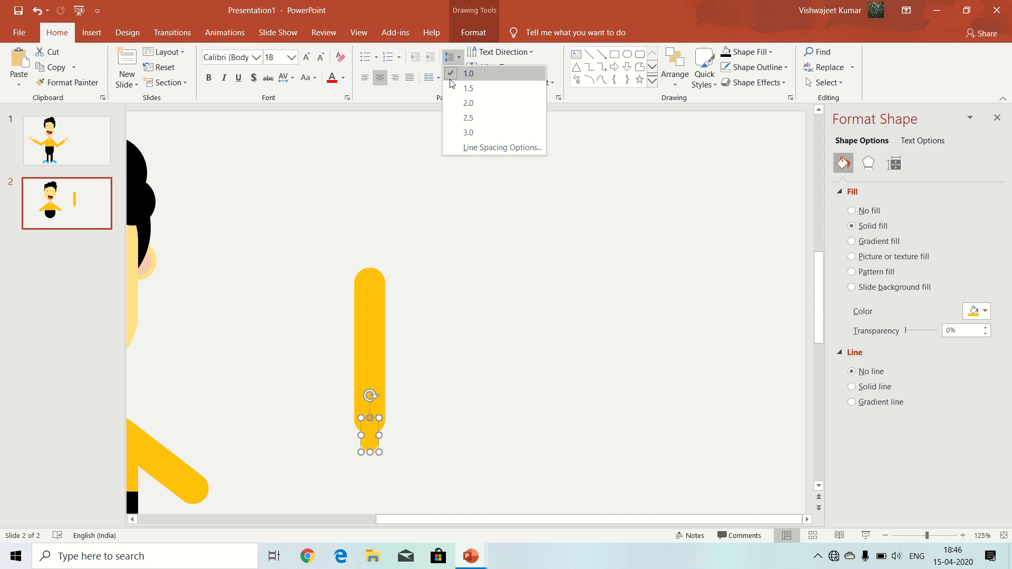
left_click(473, 32)
left_click(473, 32)
left_click(481, 52)
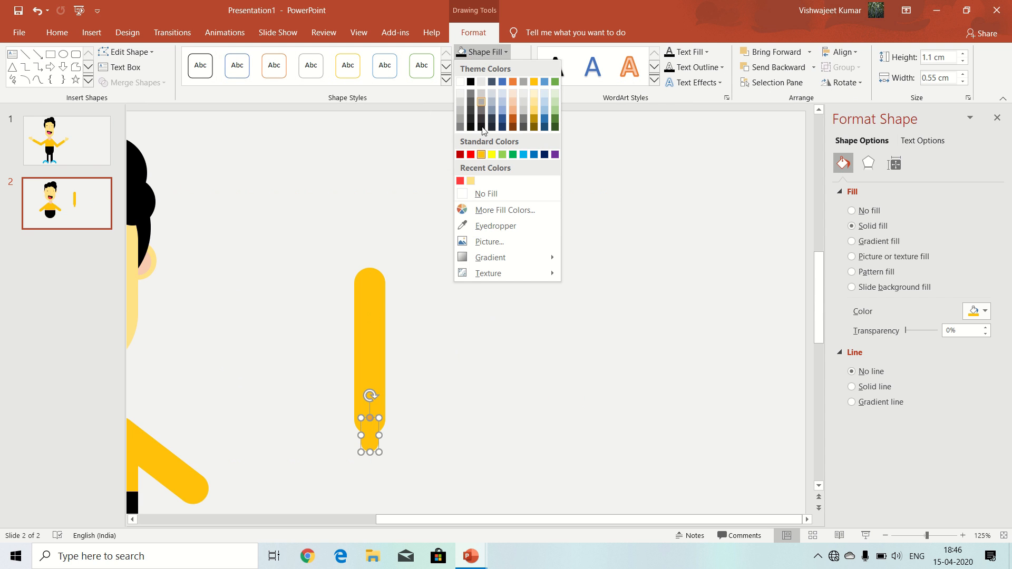
left_click(470, 184)
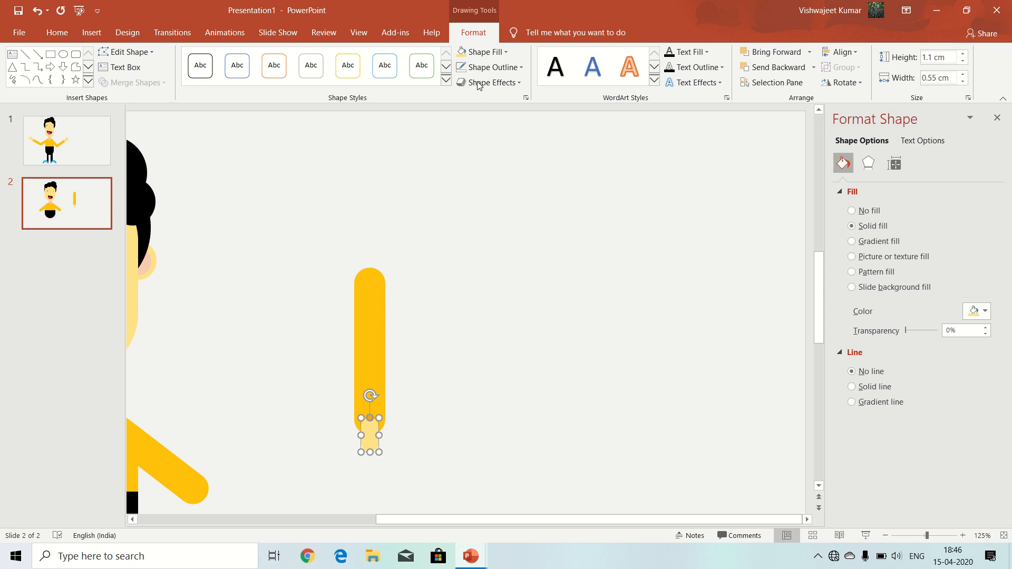
Duplicate the wrist shape, enlarge the copy to about 1.73 cm high by 1.35 cm wide, and place it below the wrist as a palm.
key("ctrl+d")
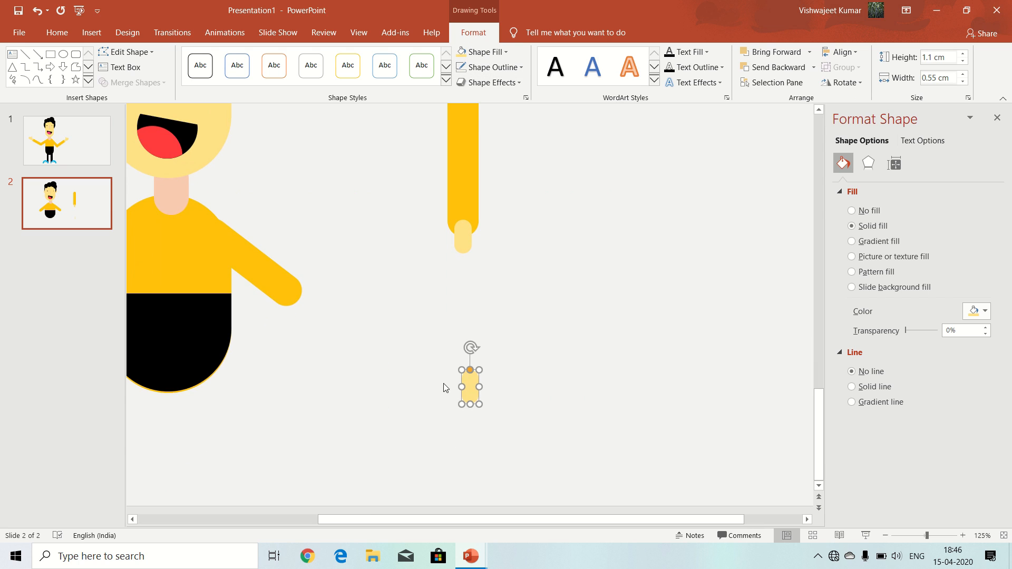
left_click_drag(479, 405, 462, 259)
scroll(511, 324, "down", 5)
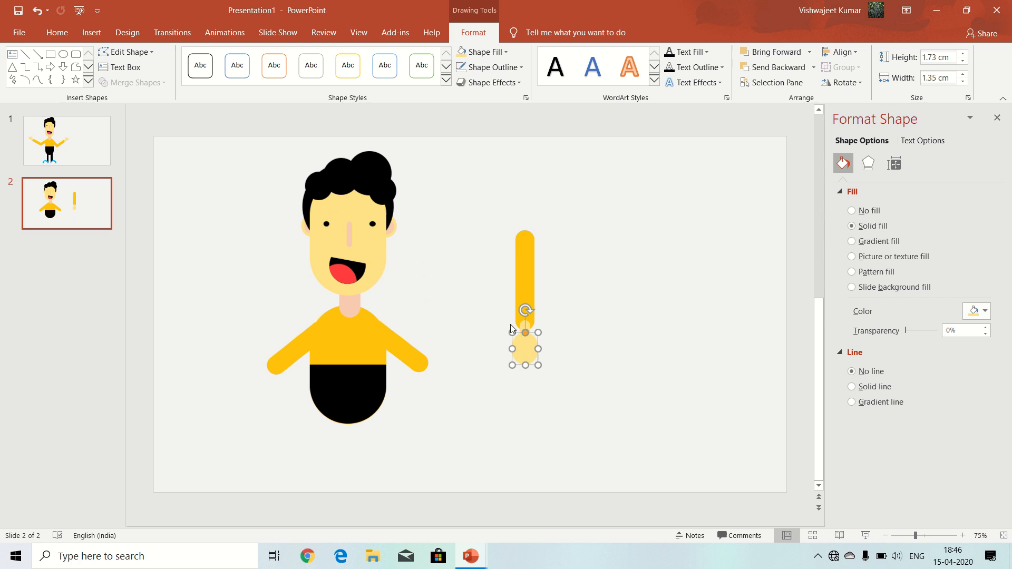
left_click(559, 338)
left_click(535, 368)
left_click(575, 311)
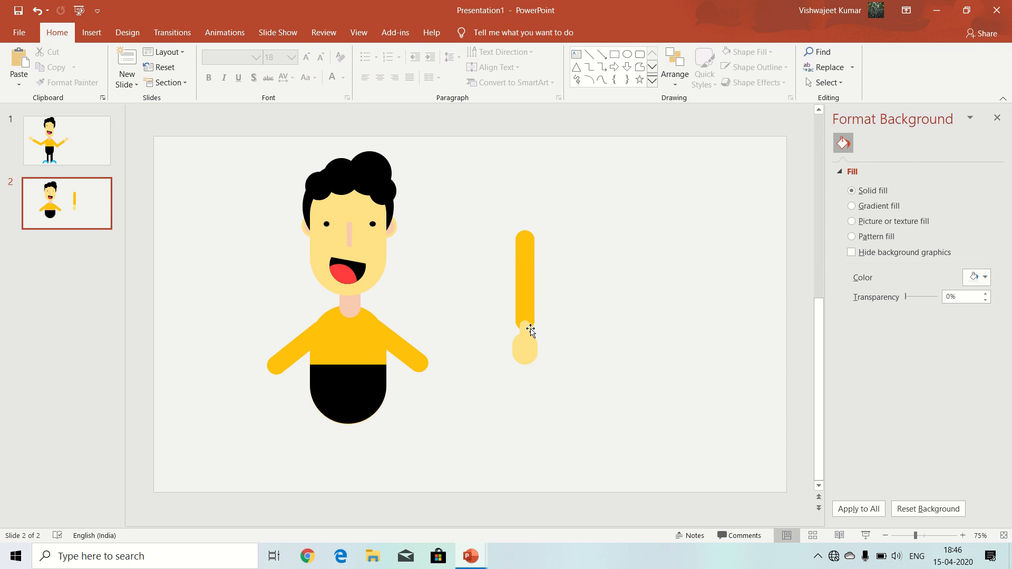